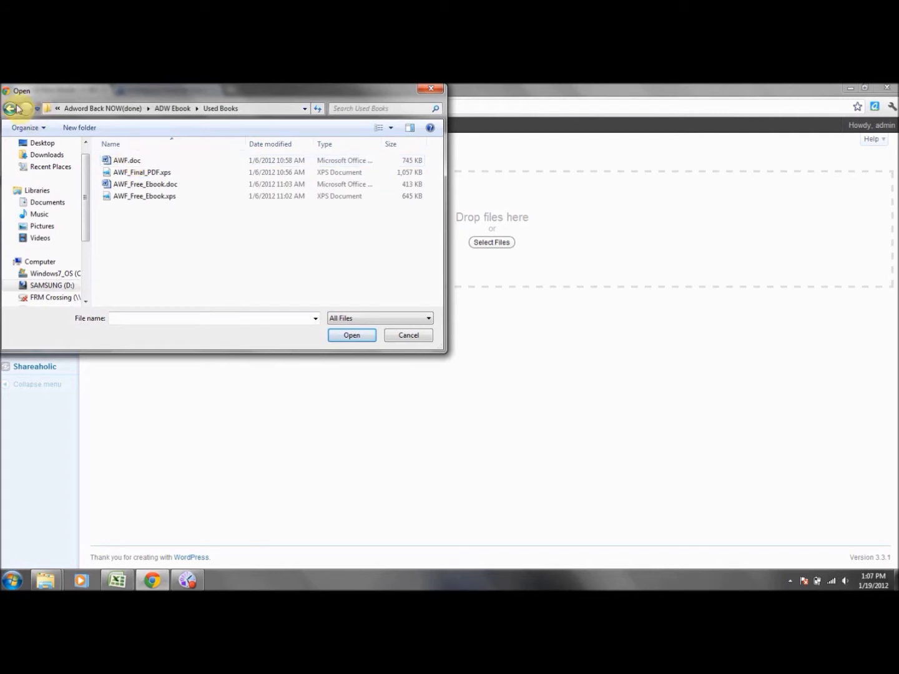
Step: Upload Adsense Account Banned.pdf from the Ebook folder inside Re-Release's Adsense Back NOW!(done) folder
{"action": "left_click", "coordinate": [11, 109]}
{"action": "left_click", "coordinate": [11, 109]}
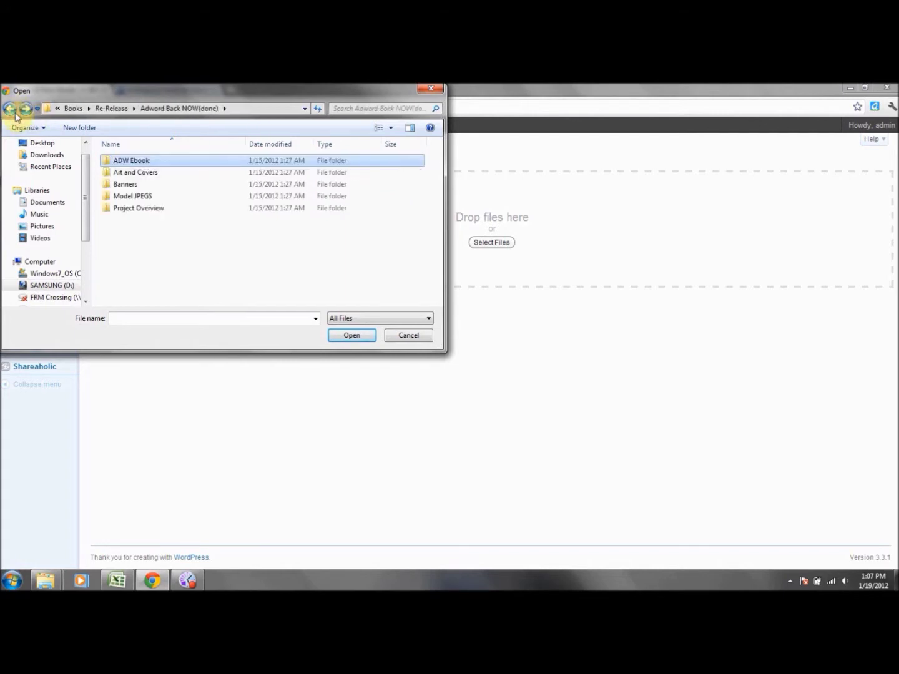
{"action": "left_click", "coordinate": [10, 110]}
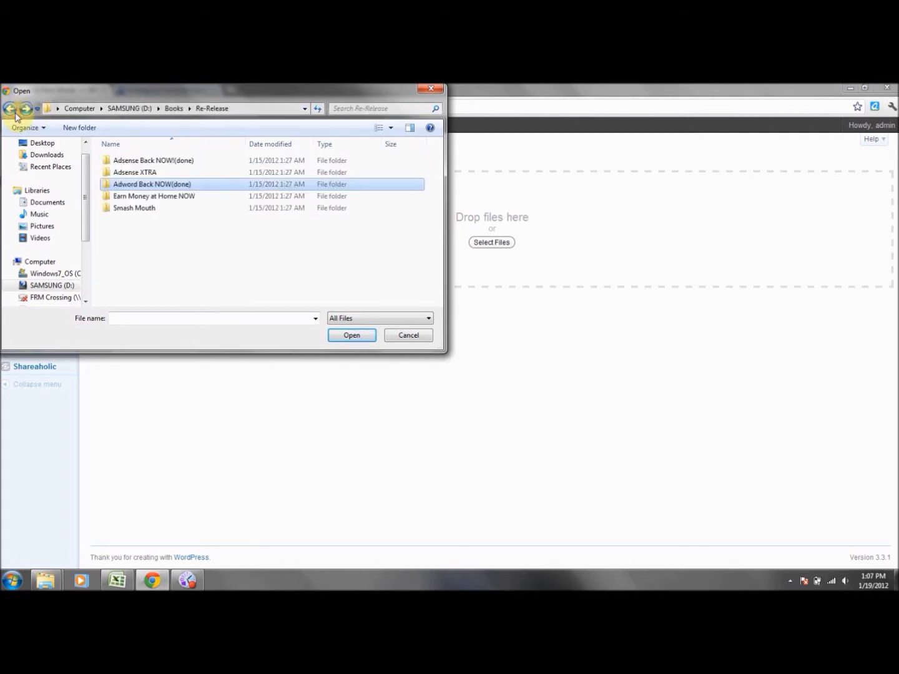
{"action": "double_click", "coordinate": [144, 161]}
{"action": "double_click", "coordinate": [134, 161]}
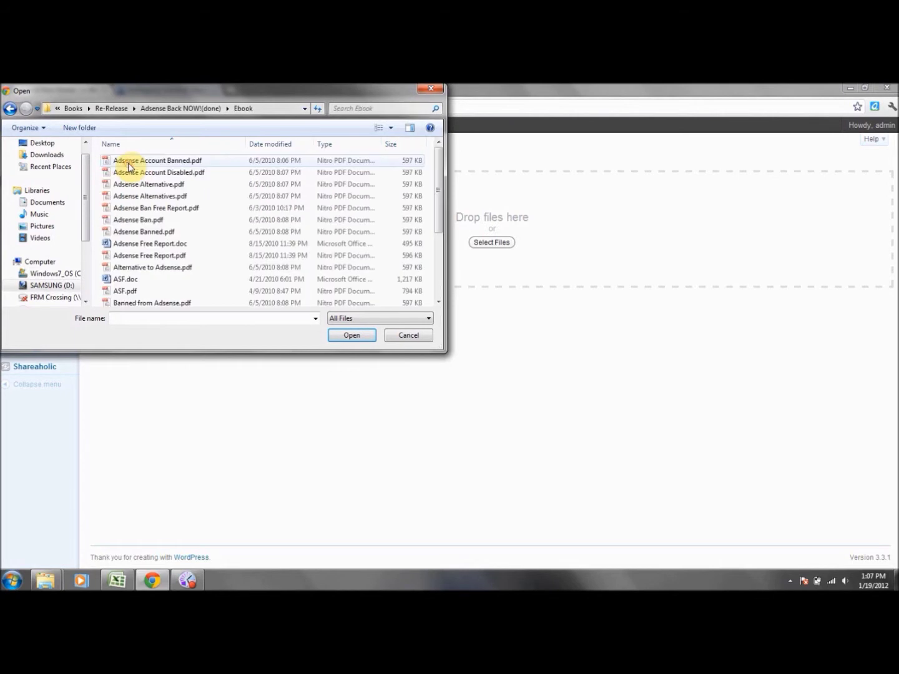
{"action": "double_click", "coordinate": [181, 160]}
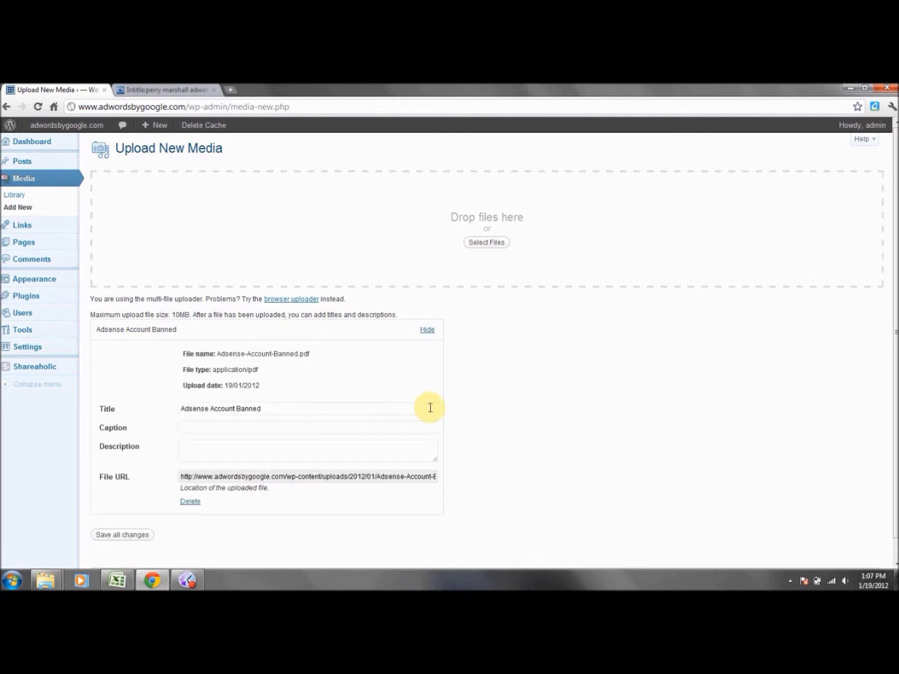
Step: Replace the uploaded PDF's title with "Adsense Back Now"
{"action": "left_click", "coordinate": [310, 429]}
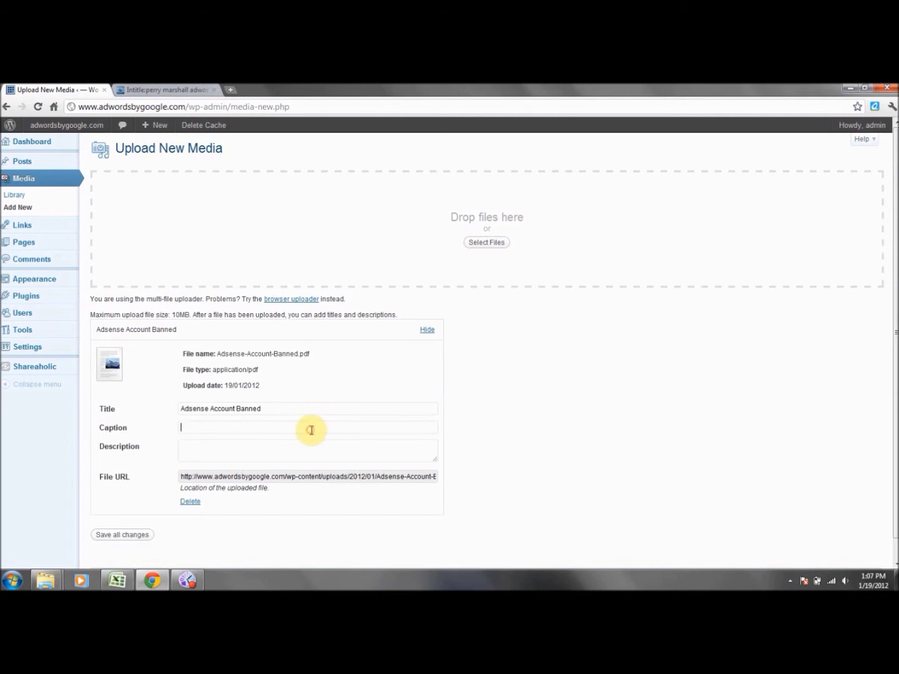
{"action": "left_click_drag", "start_coordinate": [285, 410], "coordinate": [161, 408]}
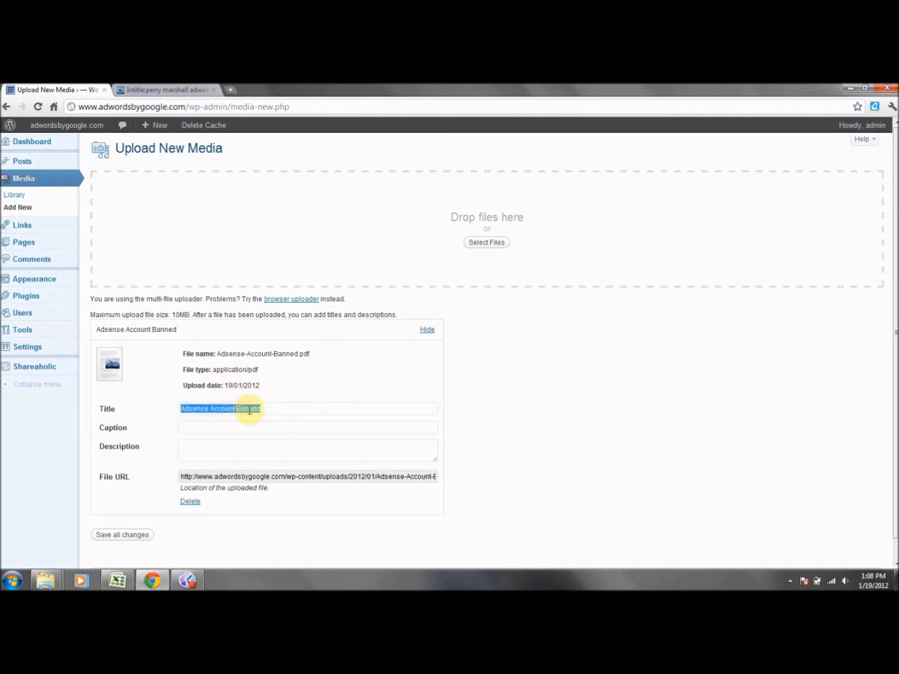
{"action": "key", "text": "BackSpace"}
{"action": "type", "text": "Adse"}
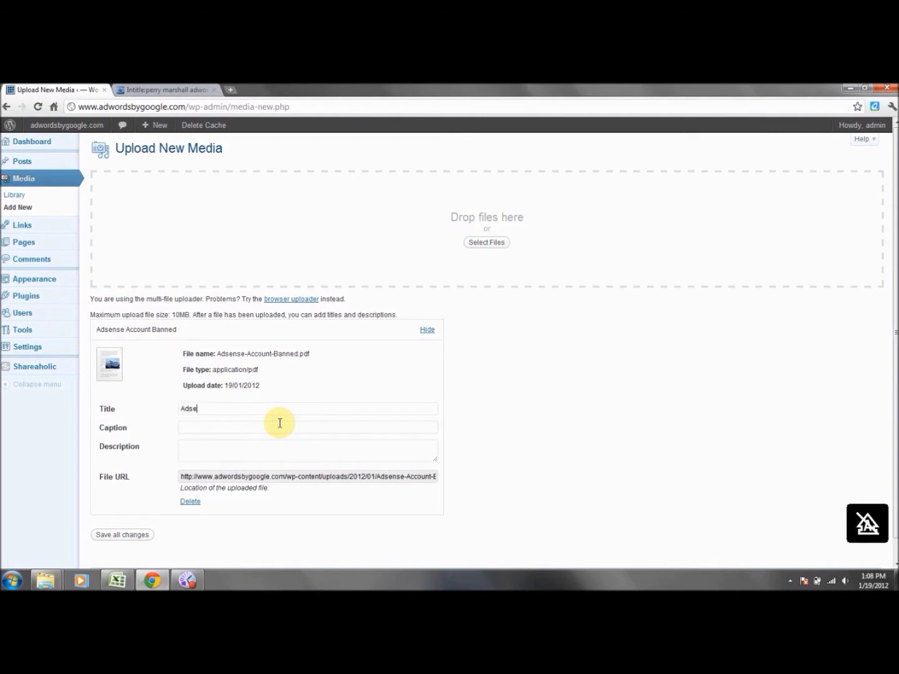
{"action": "type", "text": "nse Back Now"}
Step: Enter "Adsense Ebook" as the uploaded PDF's caption, using capitals only for the first letter of each word
{"action": "left_click", "coordinate": [275, 425]}
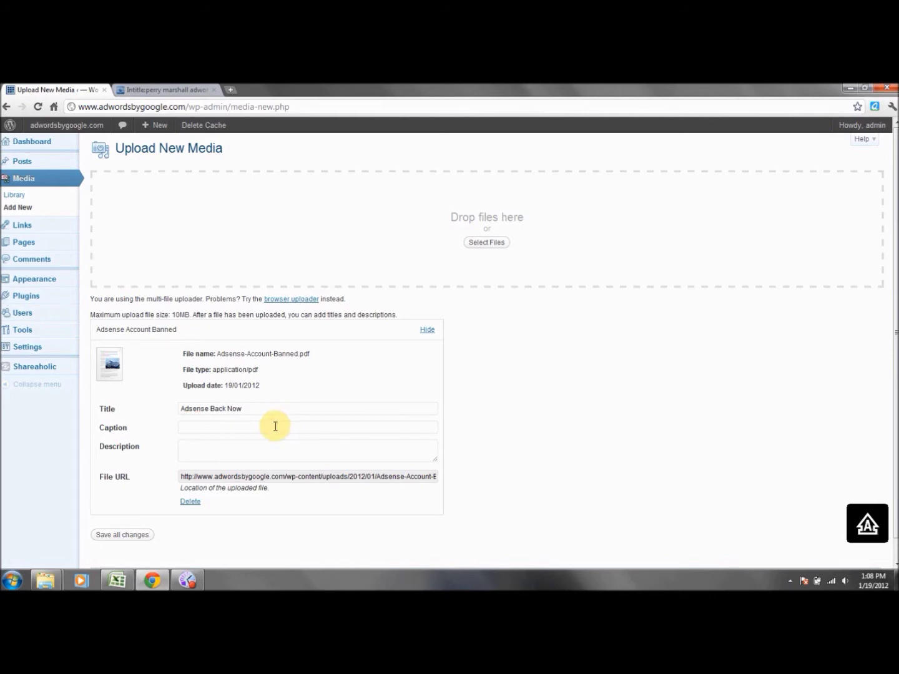
{"action": "type", "text": "ADSENSE eBOOK"}
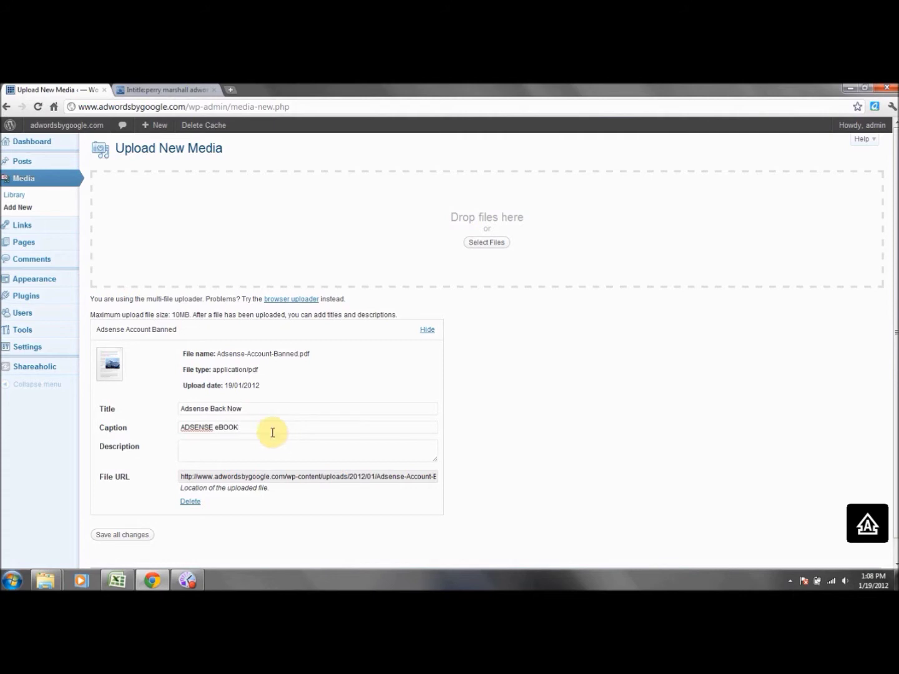
{"action": "key", "text": "BackSpace"}
{"action": "key", "text": "BackSpace"}
{"action": "key", "text": "BackSpace"}
{"action": "key", "text": "BackSpace"}
{"action": "key", "text": "BackSpace"}
{"action": "key", "text": "BackSpace"}
{"action": "key", "text": "BackSpace"}
{"action": "key", "text": "BackSpace"}
{"action": "key", "text": "BackSpace"}
{"action": "key", "text": "BackSpace"}
{"action": "key", "text": "BackSpace"}
{"action": "type", "text": "dsense Ebook"}
Step: Describe the PDF as "An Adsense Ebook is critical to Adsense marketing." and save all changes
{"action": "key", "text": "Tab"}
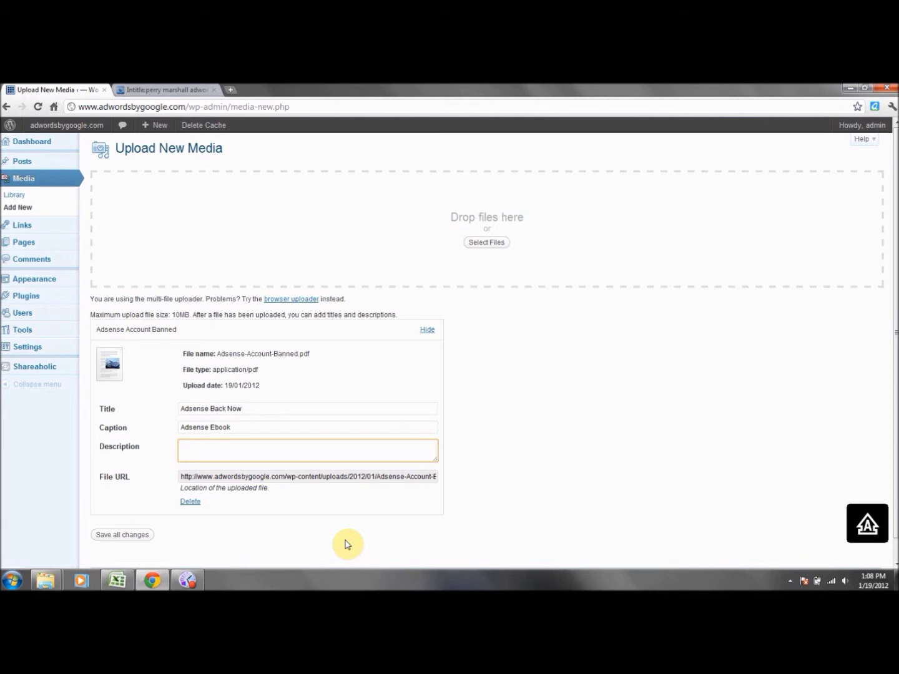
{"action": "type", "text": "An Adsense Ebook is critic"}
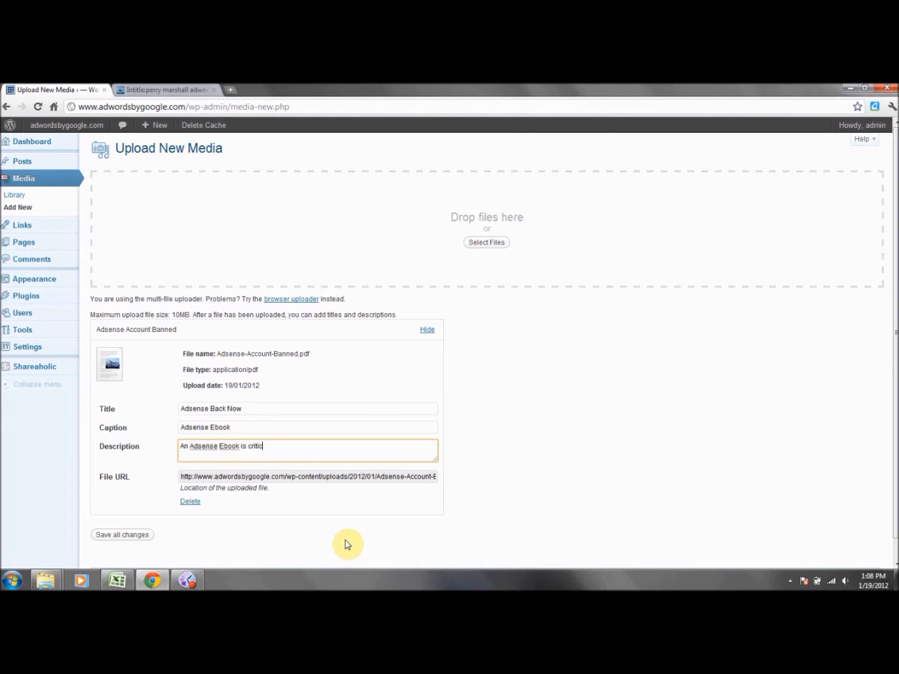
{"action": "type", "text": "al to Adsense marketing."}
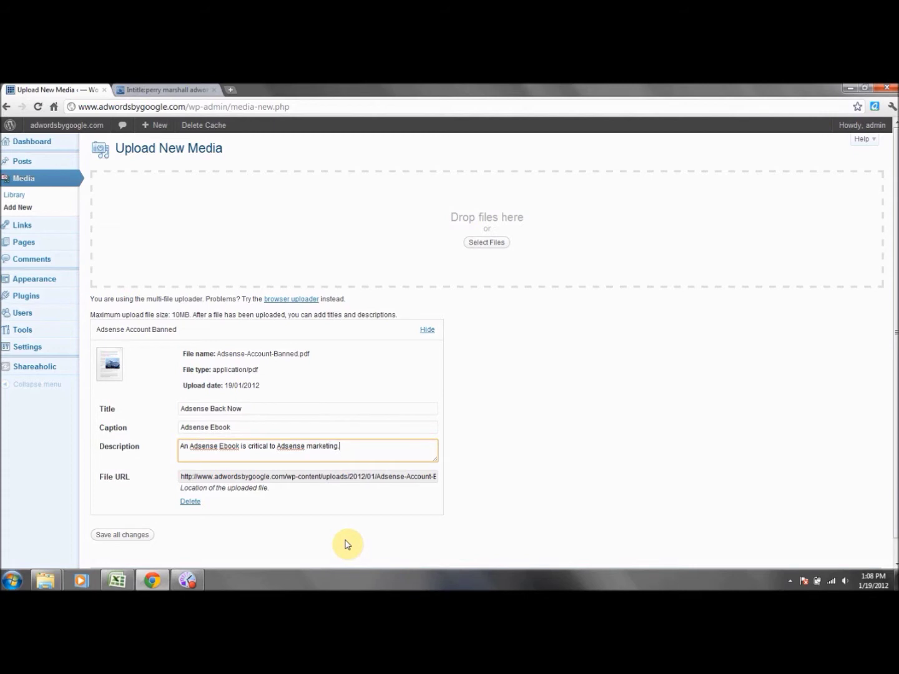
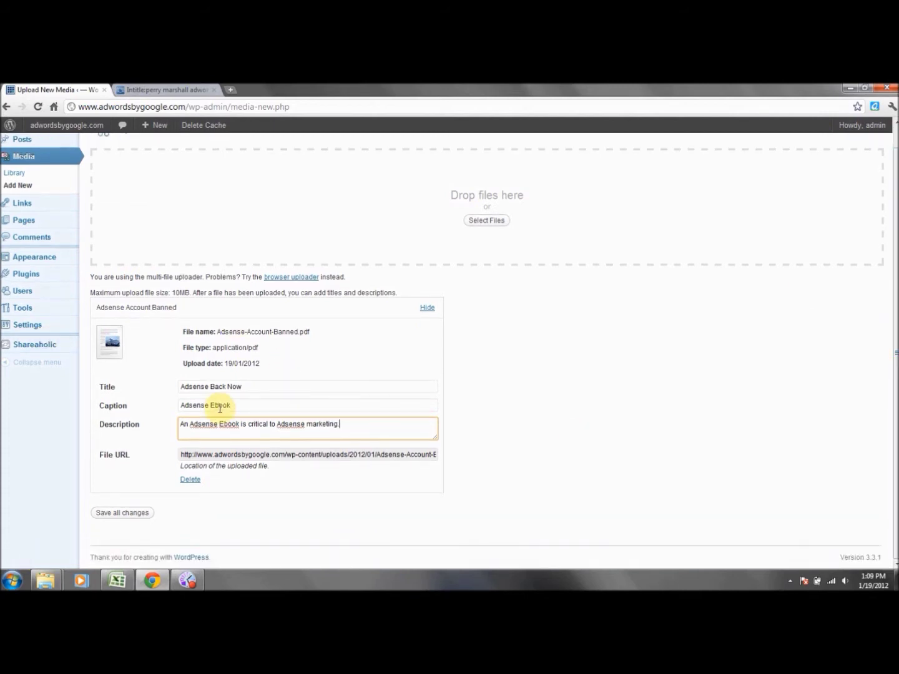
{"action": "left_click", "coordinate": [258, 386]}
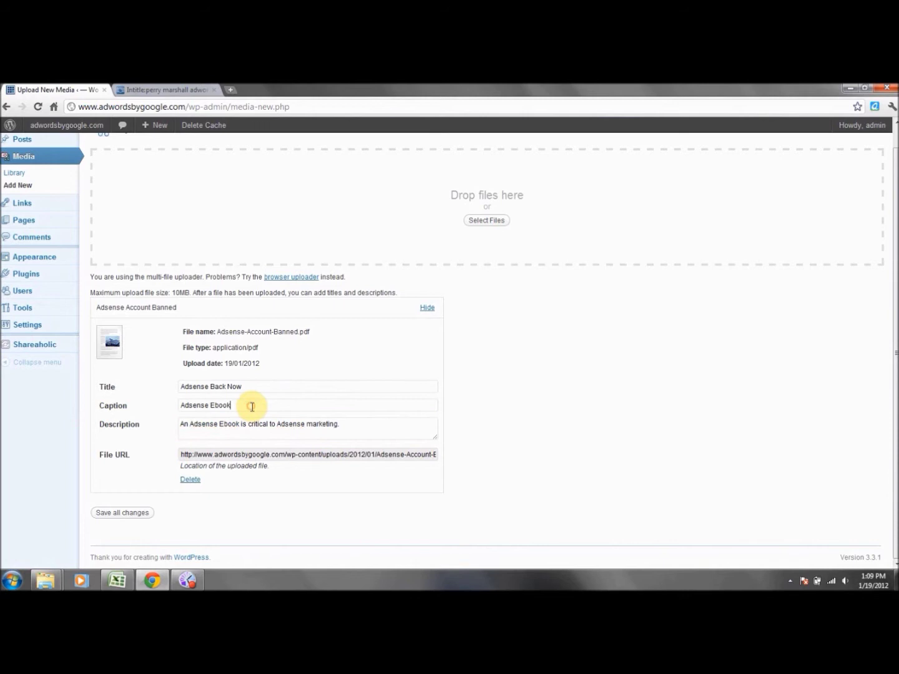
{"action": "left_click", "coordinate": [364, 422]}
{"action": "left_click", "coordinate": [126, 517]}
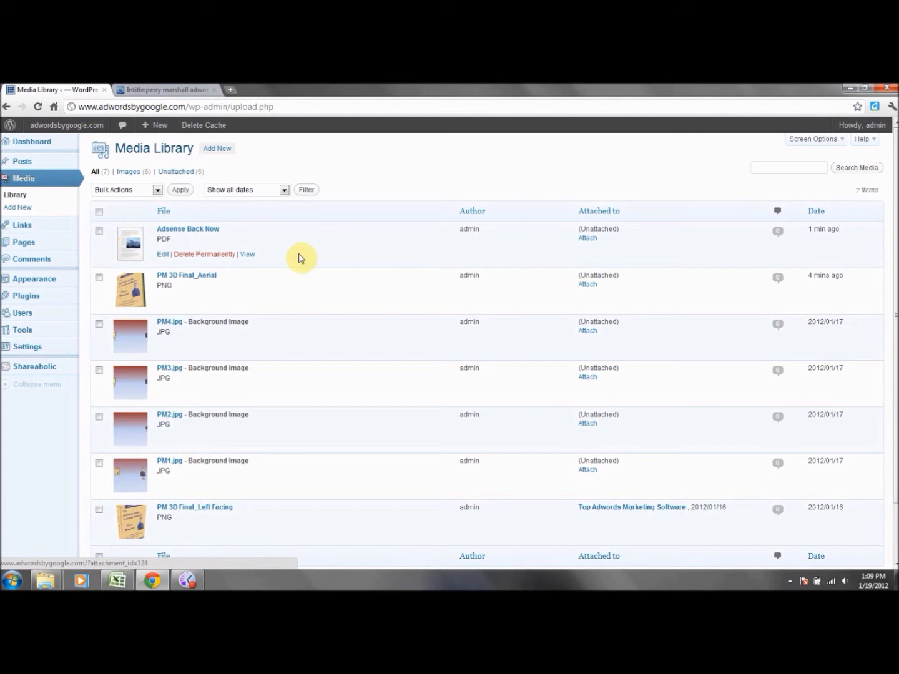
Step: View the PM 3D Final_Aerial attachment page and open its book cover image file
{"action": "left_click", "coordinate": [247, 302]}
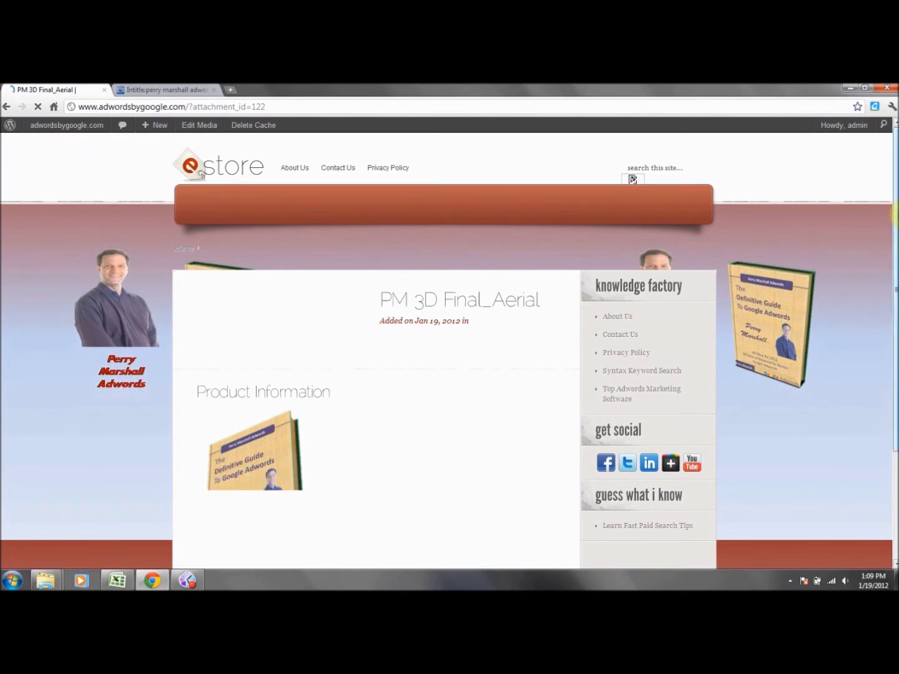
{"action": "scroll", "coordinate": [581, 318], "scroll_direction": "down", "scroll_amount": 2}
{"action": "scroll", "coordinate": [116, 330], "scroll_direction": "down", "scroll_amount": 1}
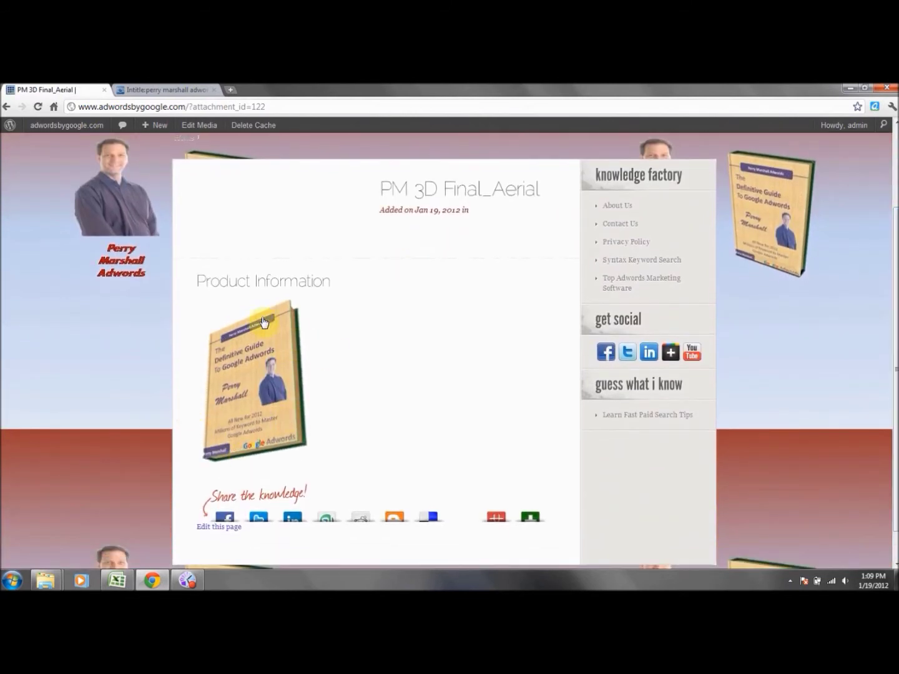
{"action": "left_click", "coordinate": [237, 370]}
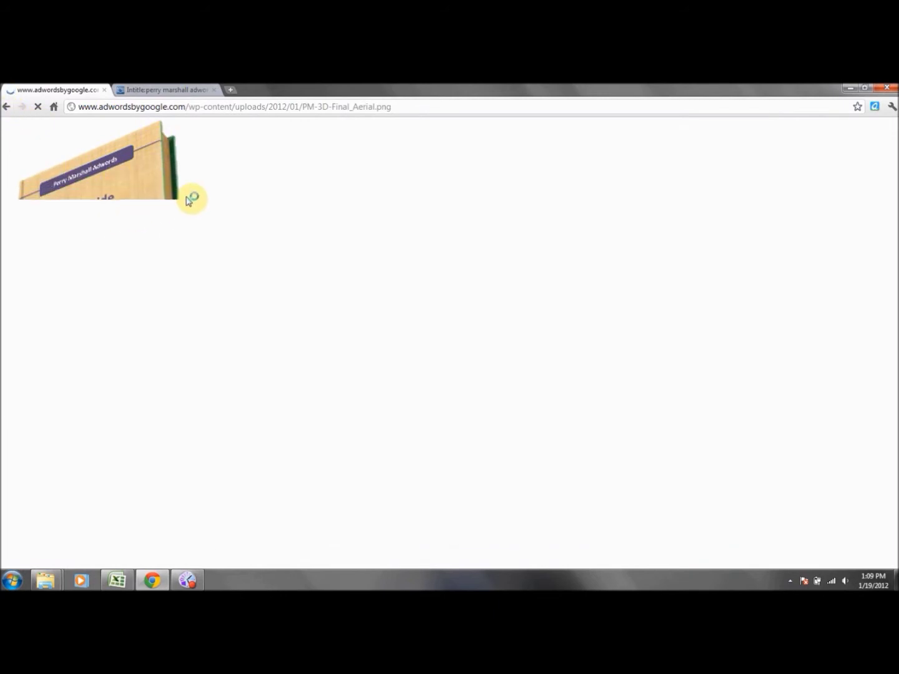
{"action": "left_click", "coordinate": [215, 107]}
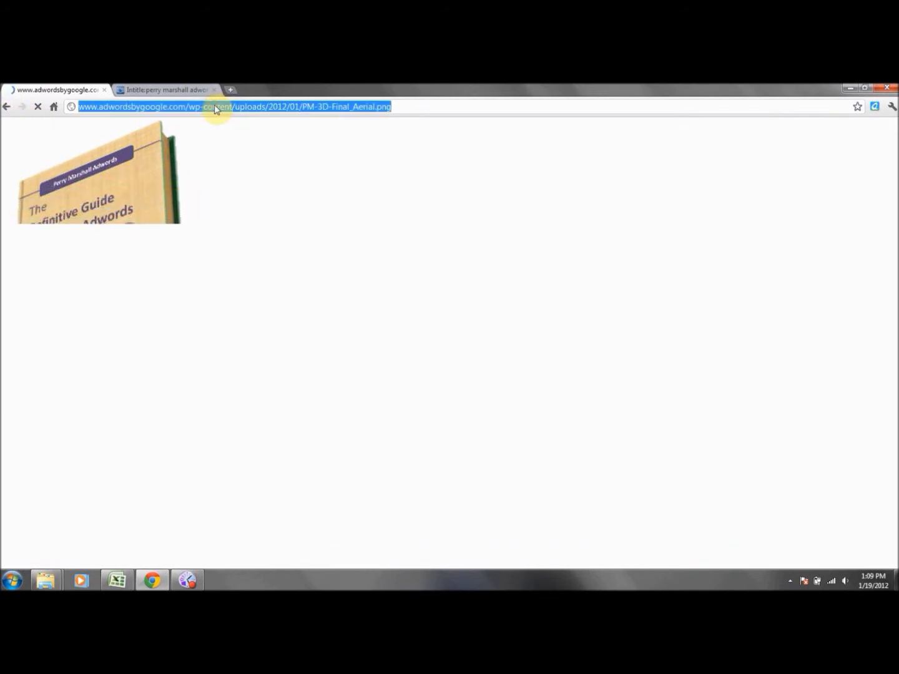
{"action": "right_click", "coordinate": [215, 108]}
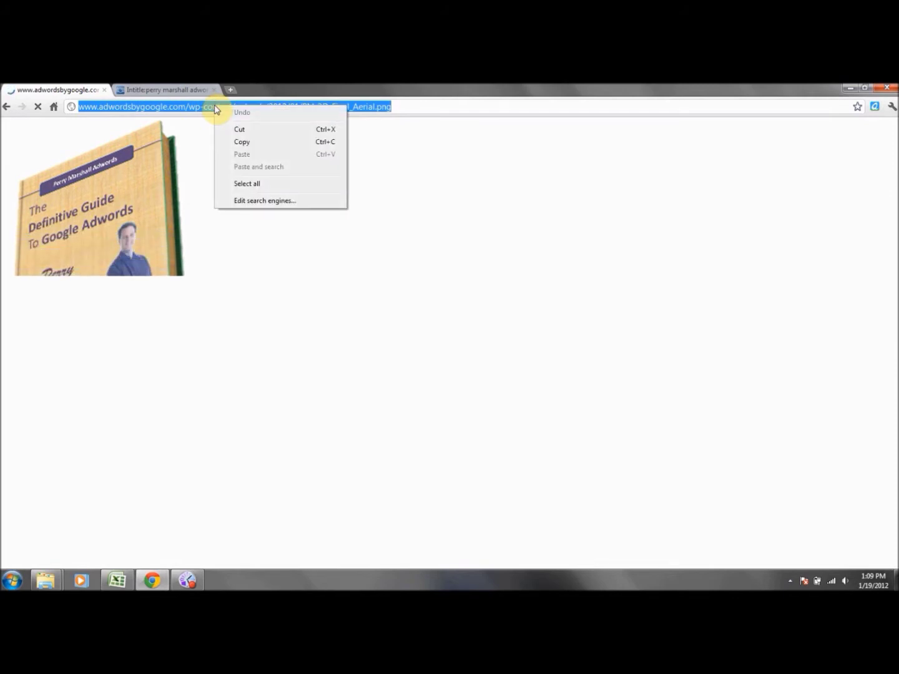
{"action": "left_click", "coordinate": [7, 109]}
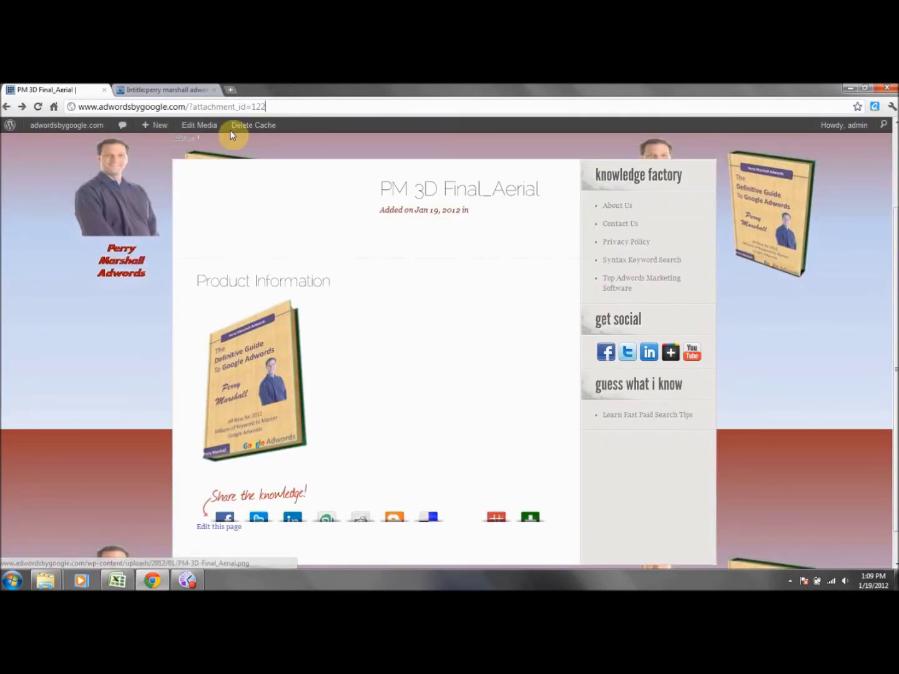
Step: Copy the direct URL of the PM 3D Final_Aerial image file and return to the Media Library
{"action": "left_click", "coordinate": [279, 396]}
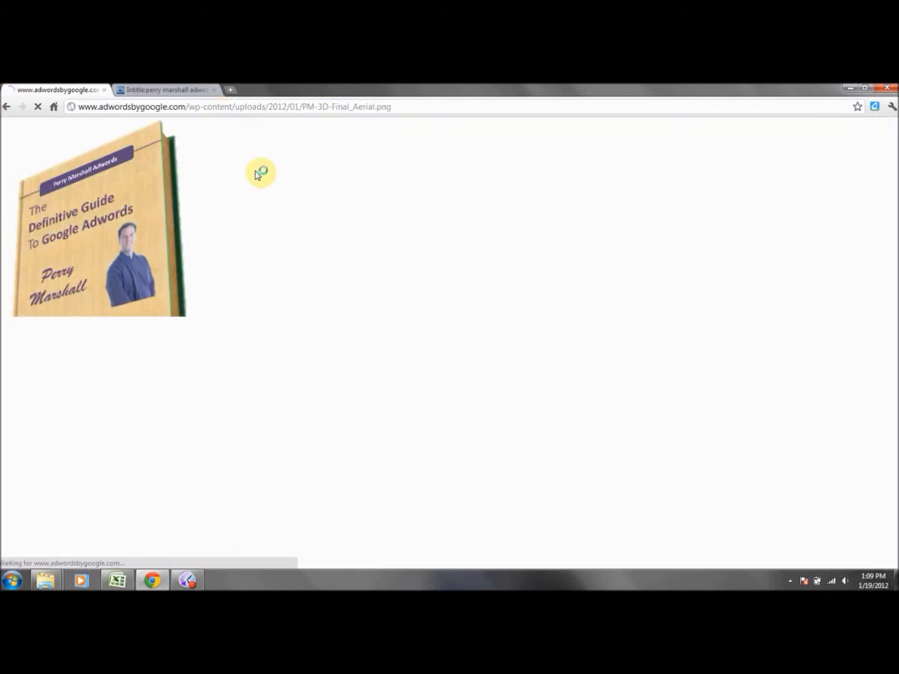
{"action": "left_click", "coordinate": [232, 109]}
{"action": "right_click", "coordinate": [233, 110]}
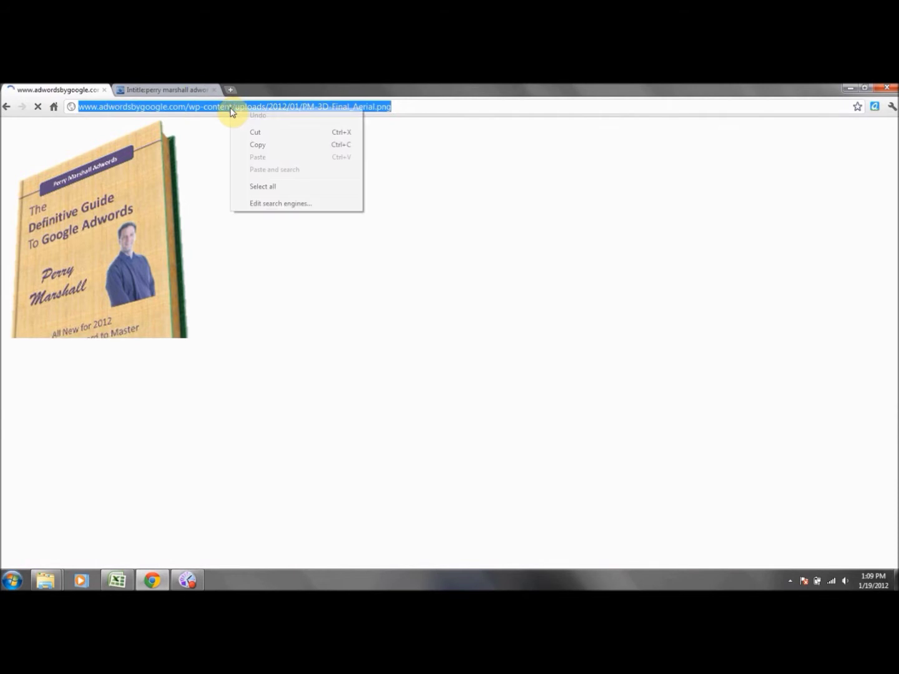
{"action": "left_click", "coordinate": [258, 144]}
{"action": "left_click", "coordinate": [6, 107]}
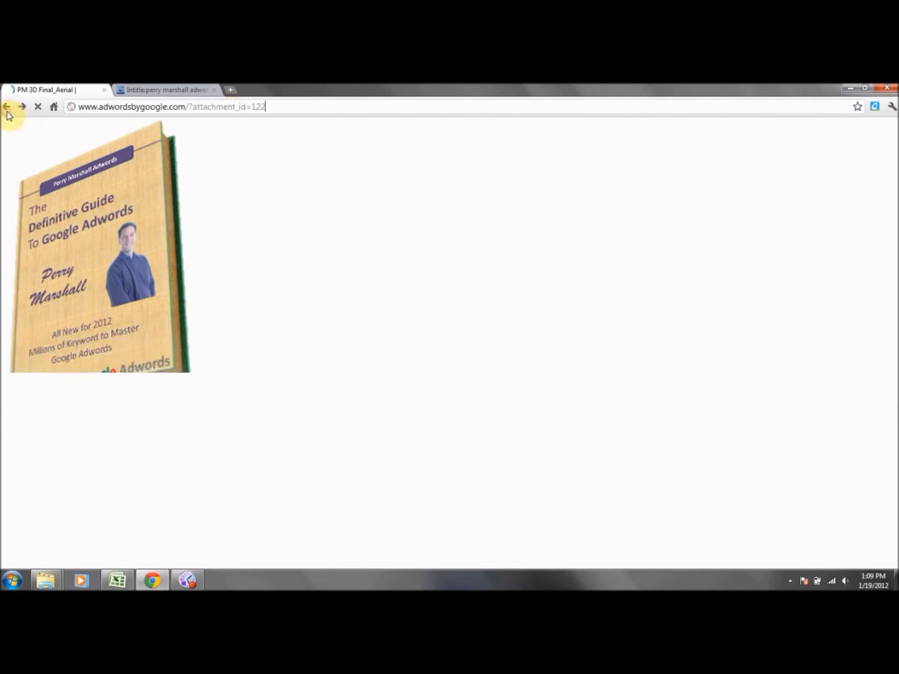
{"action": "left_click", "coordinate": [6, 109]}
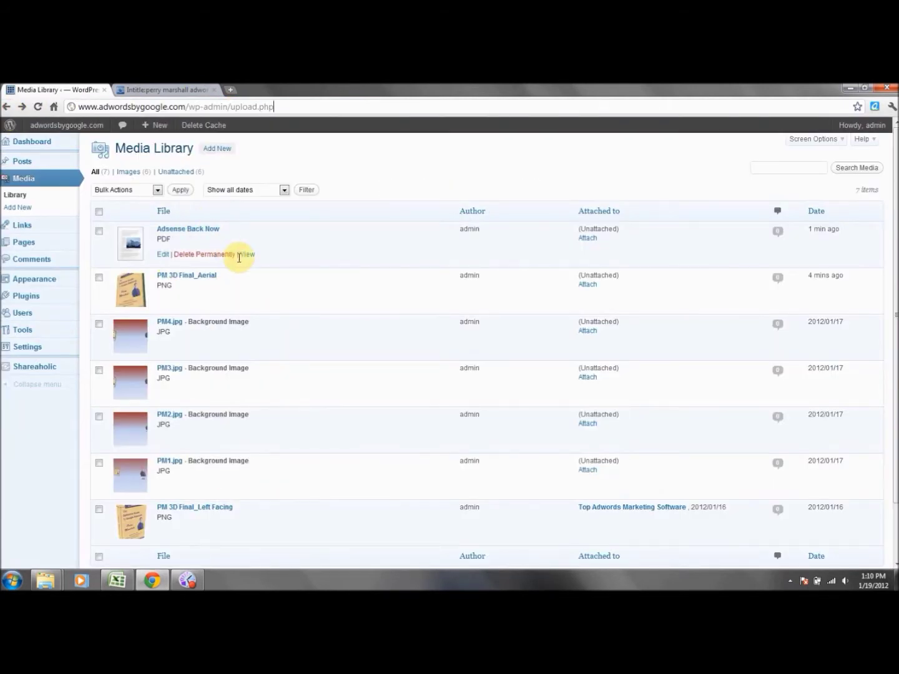
Step: Open the Adsense Back Now PDF from its attachment page, copy the file's direct URL and return to the attachment page
{"action": "left_click", "coordinate": [247, 255]}
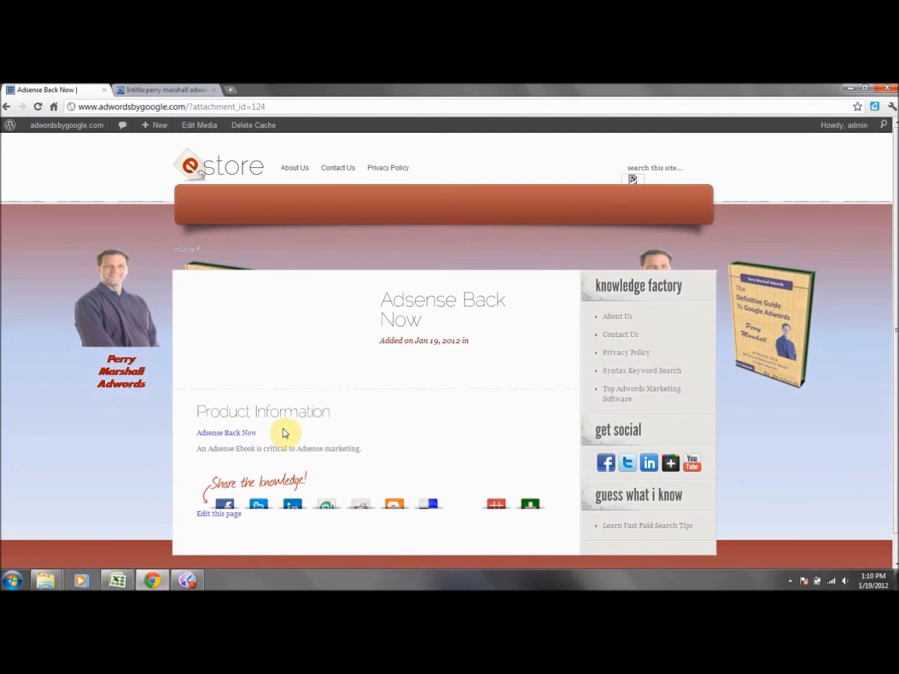
{"action": "left_click", "coordinate": [240, 438]}
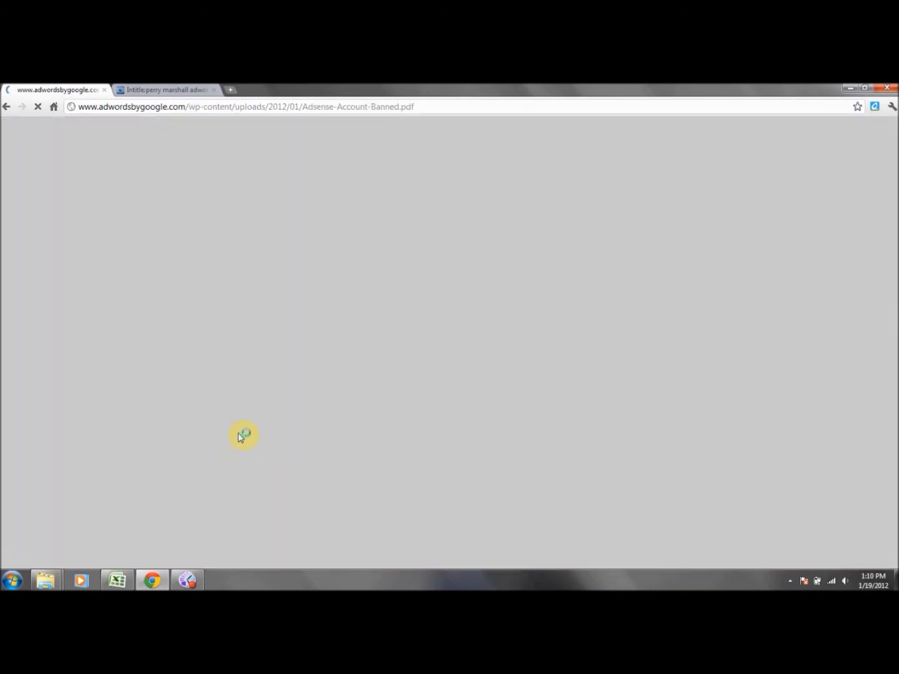
{"action": "left_click", "coordinate": [272, 107]}
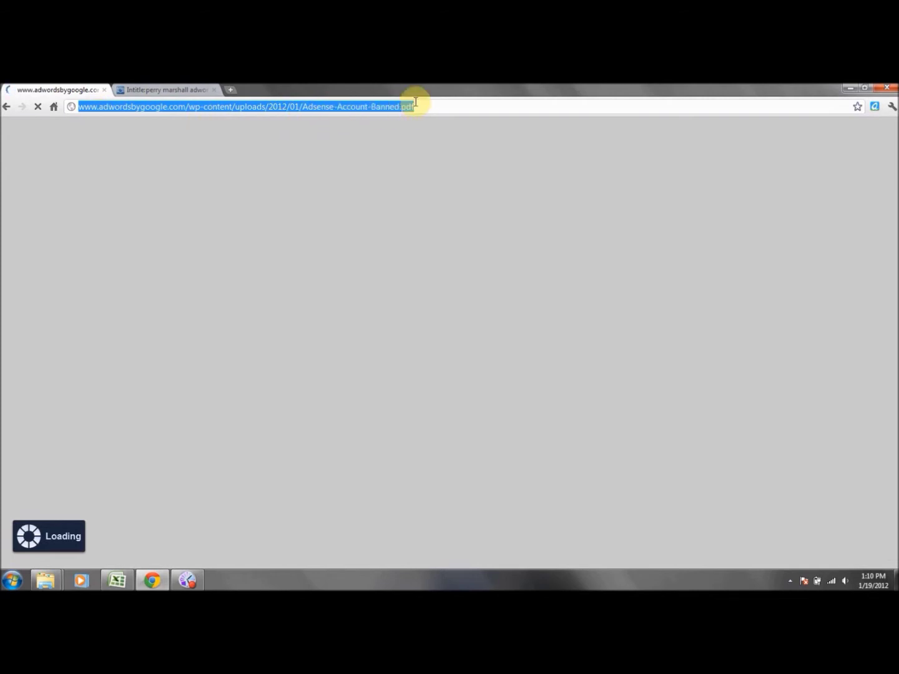
{"action": "left_click_drag", "start_coordinate": [415, 104], "coordinate": [70, 105]}
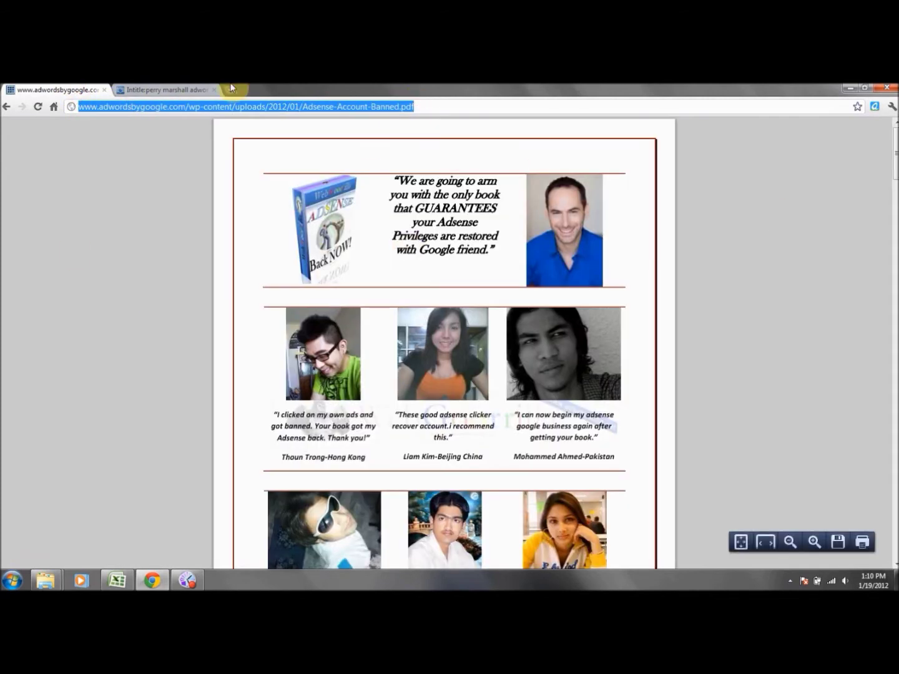
{"action": "right_click", "coordinate": [310, 110]}
{"action": "left_click", "coordinate": [335, 137]}
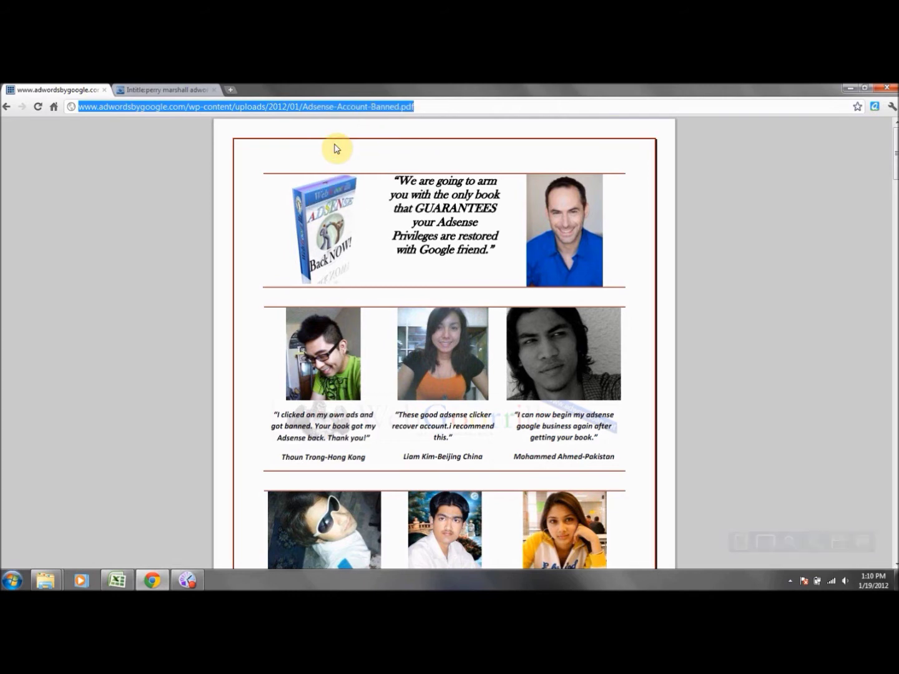
{"action": "left_click", "coordinate": [6, 109]}
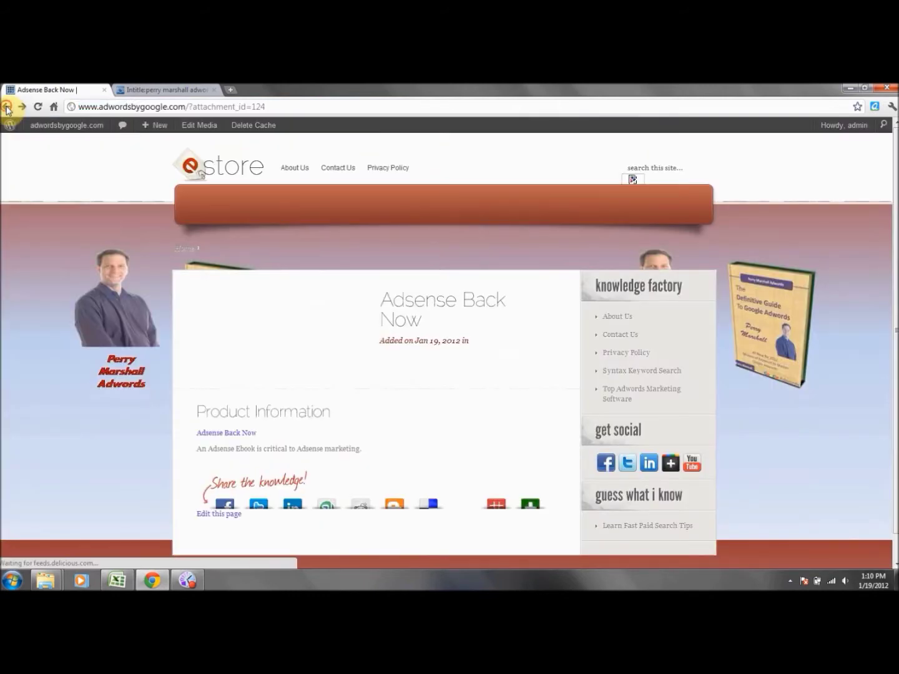
Step: Examine the Adsense Back Now attachment page's address against its PDF link, and return to the Media Library
{"action": "left_click", "coordinate": [9, 109]}
{"action": "left_click", "coordinate": [21, 107]}
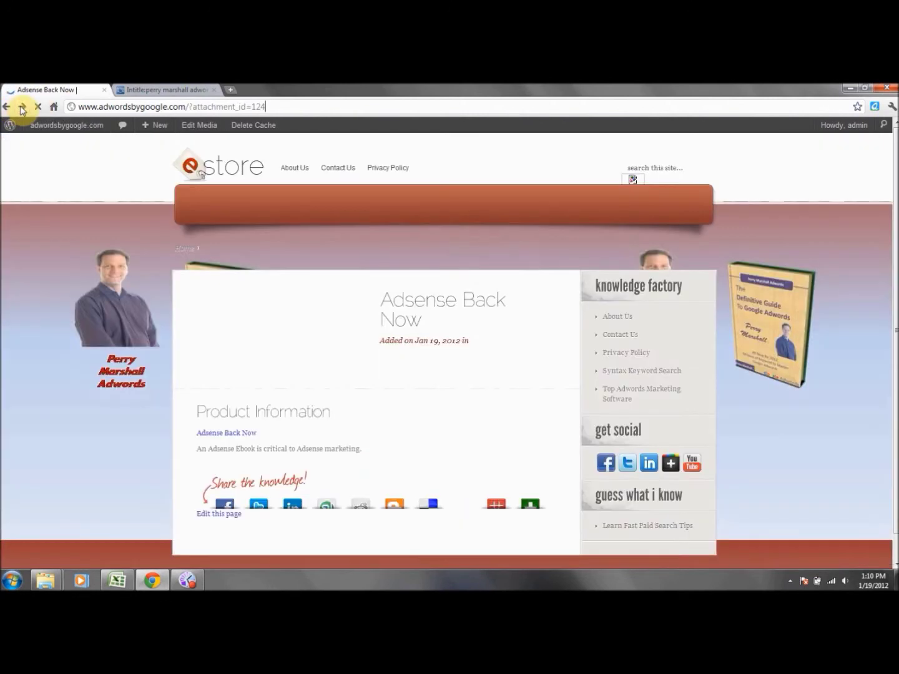
{"action": "left_click", "coordinate": [289, 106]}
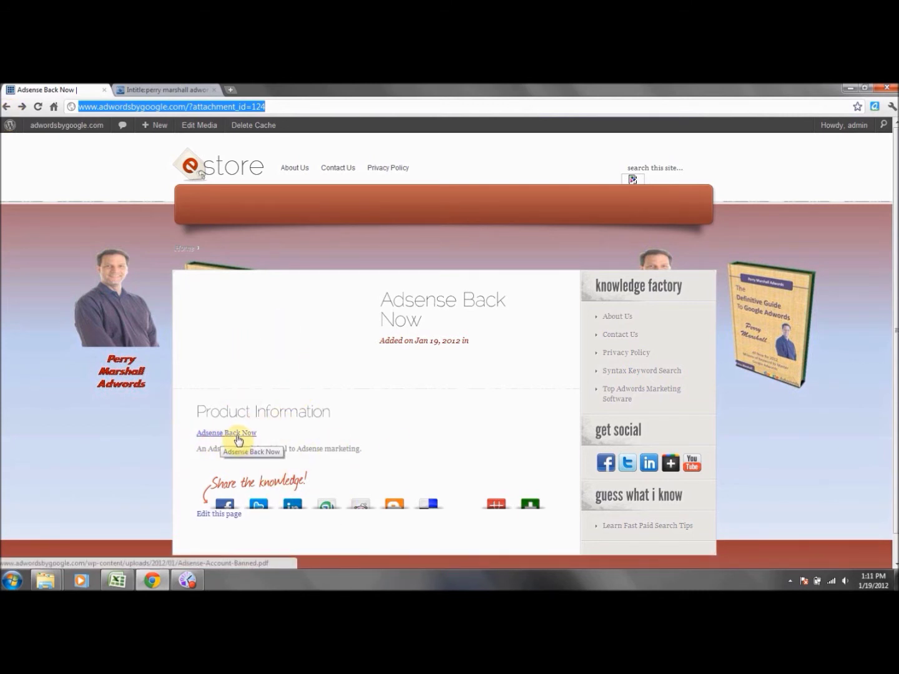
{"action": "left_click", "coordinate": [5, 108]}
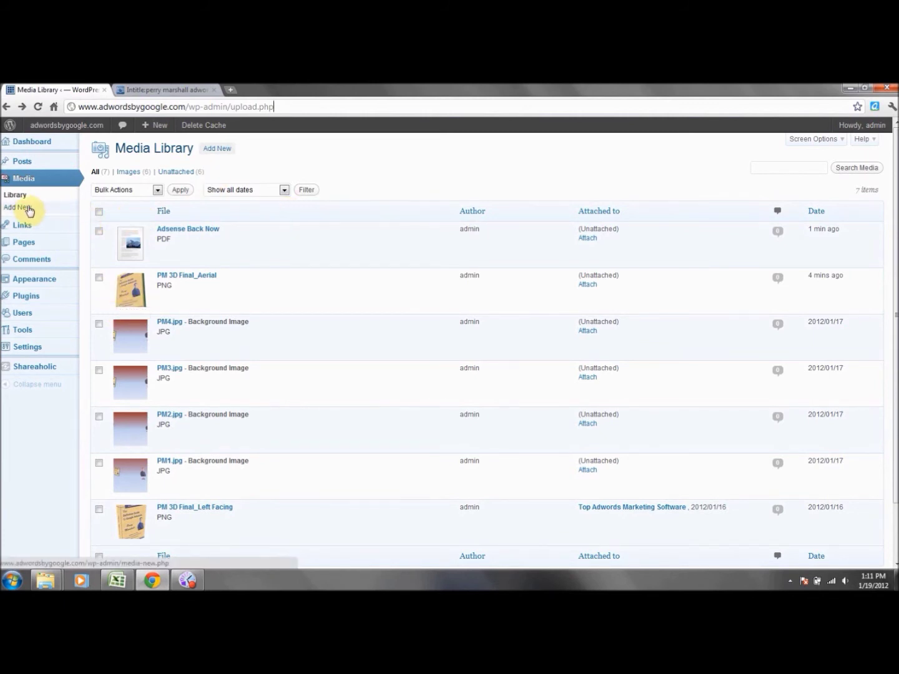
{"action": "mouse_move", "coordinate": [20, 231]}
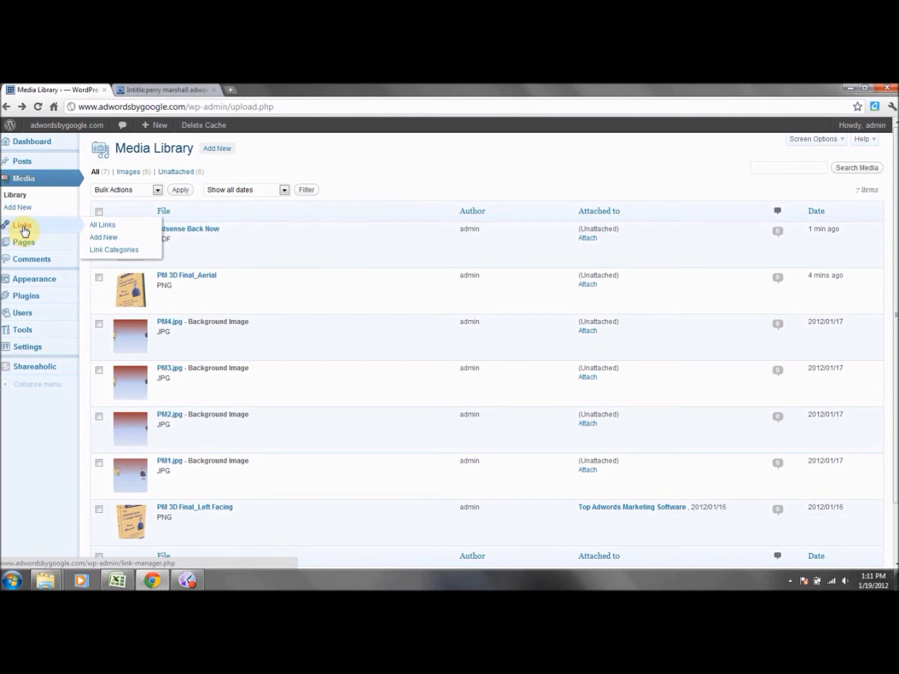
Step: Open the Learn Fast Paid Search Tips post for editing and start a new line after its last paragraph
{"action": "mouse_move", "coordinate": [20, 164]}
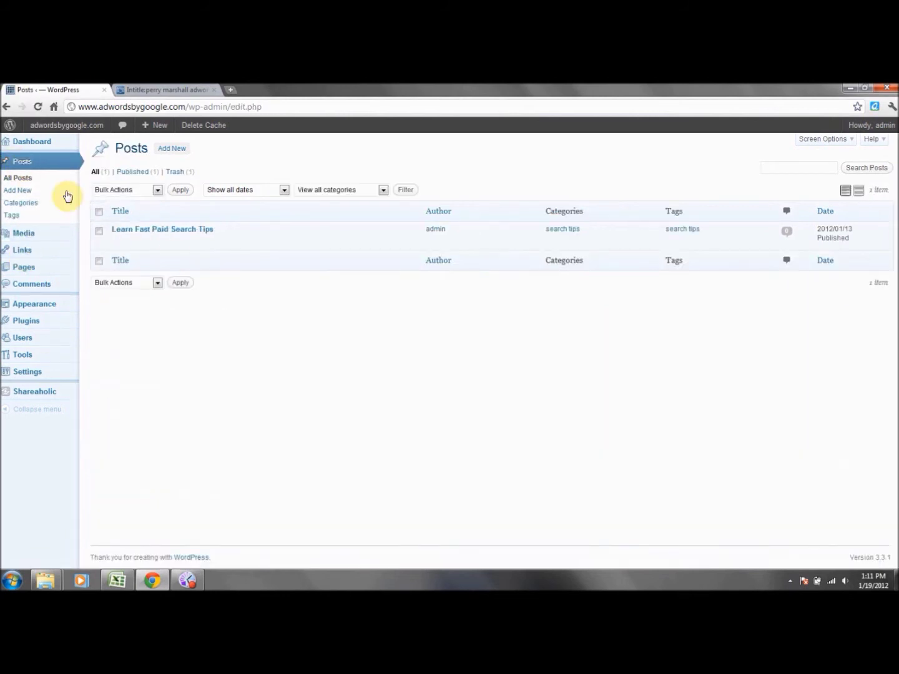
{"action": "left_click", "coordinate": [117, 243]}
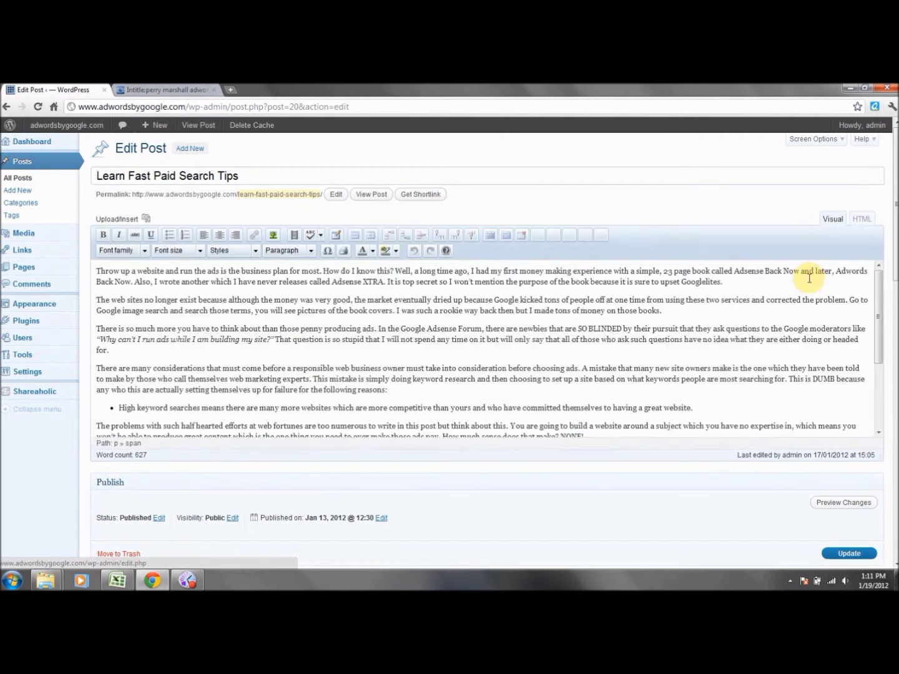
{"action": "left_click_drag", "start_coordinate": [883, 283], "coordinate": [890, 395]}
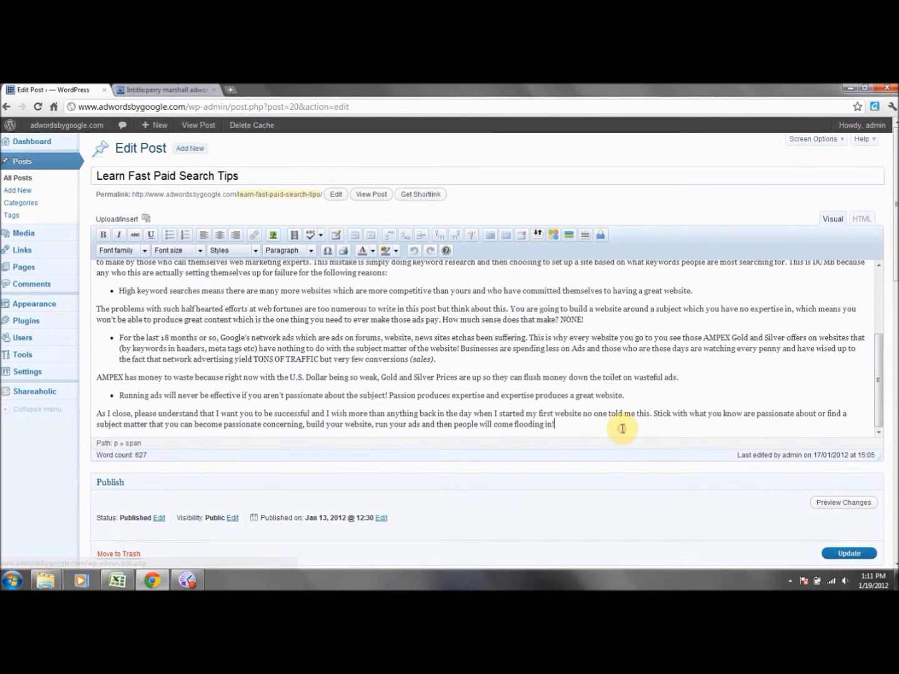
{"action": "left_click", "coordinate": [622, 429]}
{"action": "key", "text": "Return"}
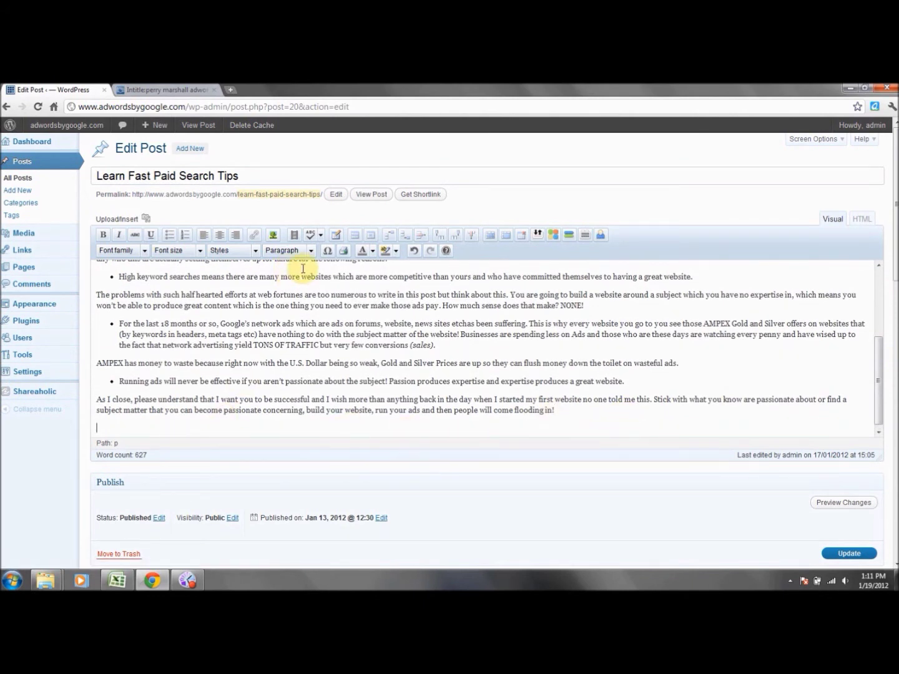
Step: Insert a table with 1 column and 2 rows at the end of the post, with Center alignment
{"action": "left_click", "coordinate": [337, 235]}
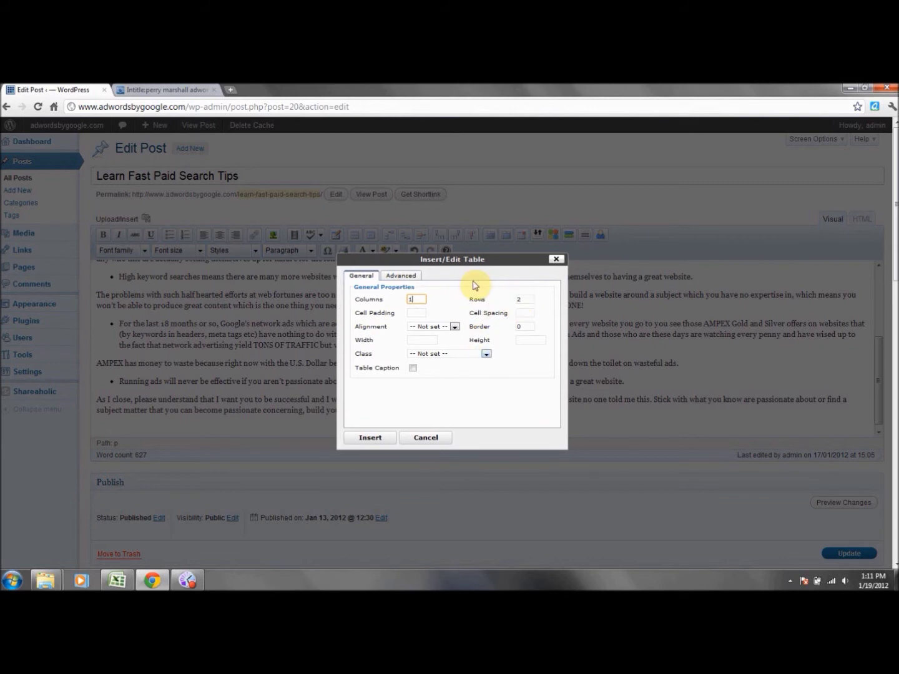
{"action": "left_click", "coordinate": [457, 326]}
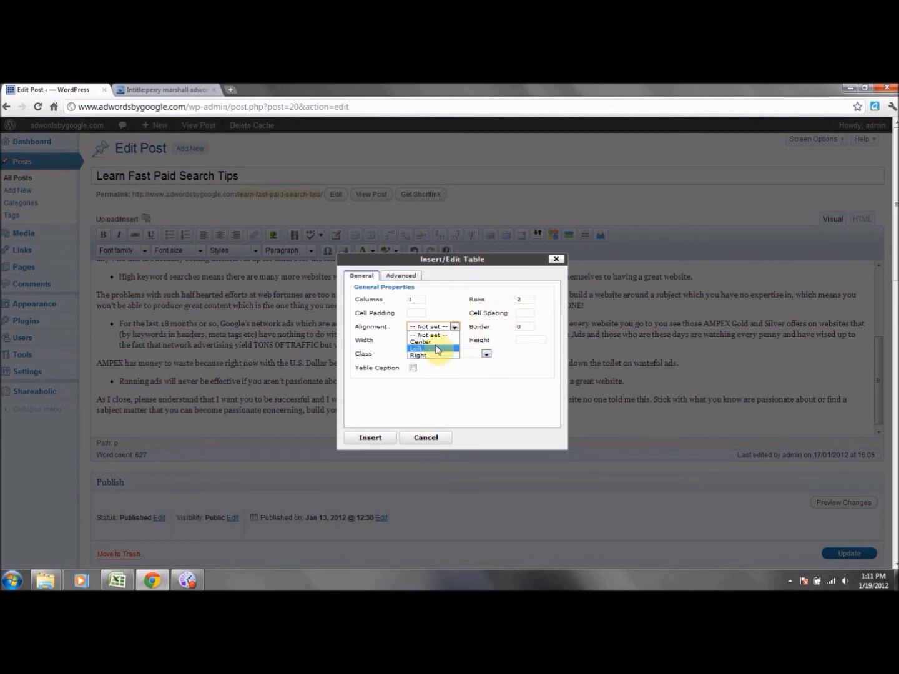
{"action": "left_click", "coordinate": [431, 342]}
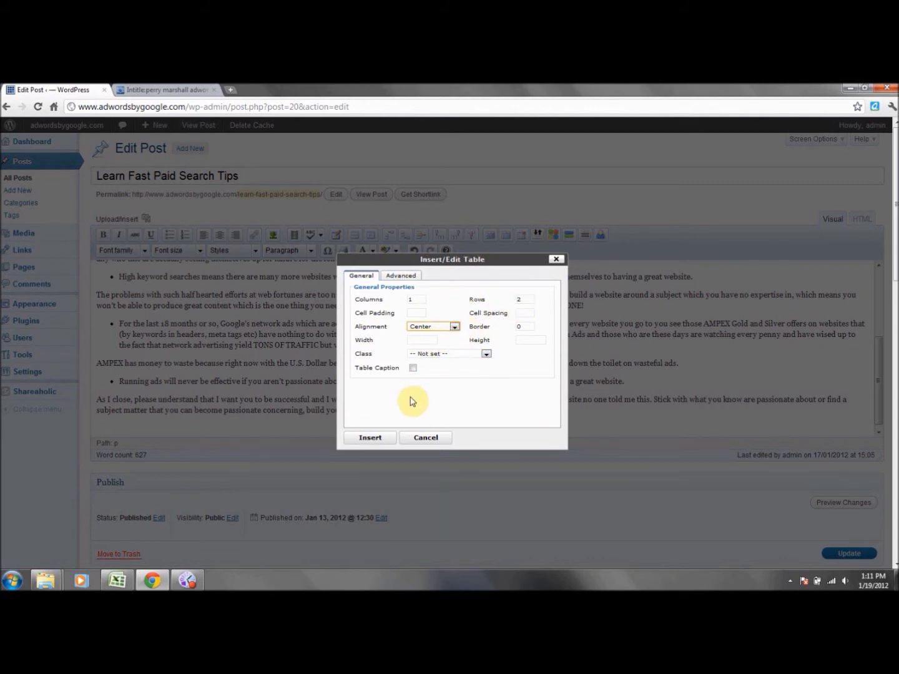
{"action": "left_click", "coordinate": [374, 438]}
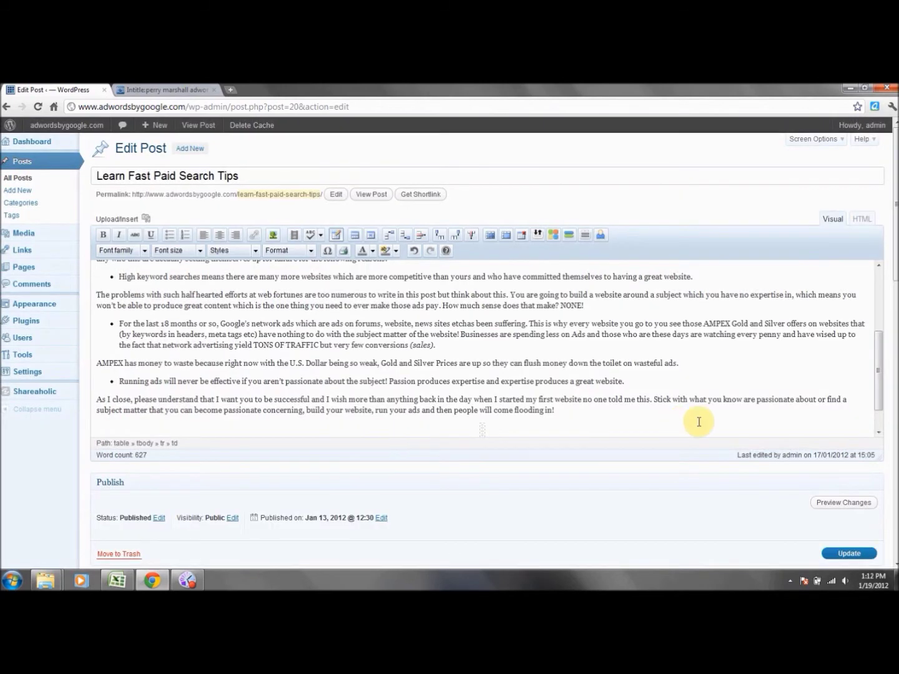
Step: Insert the PM 3D Final_Aerial image from the media library into the table's first row, centered at Medium size (203 × 300)
{"action": "scroll", "coordinate": [877, 367], "scroll_direction": "down", "scroll_amount": 1}
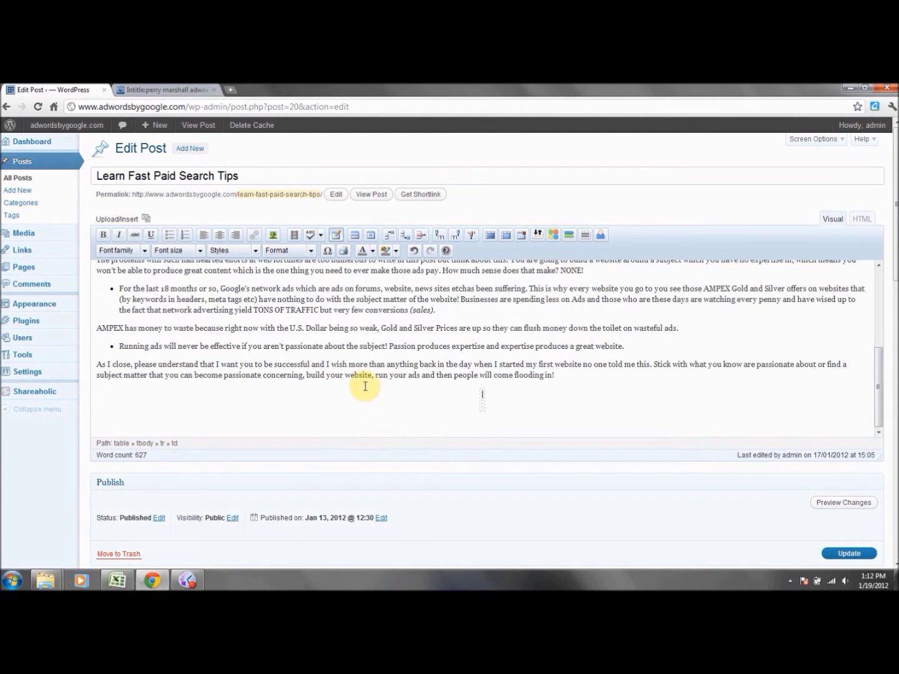
{"action": "left_click", "coordinate": [147, 220]}
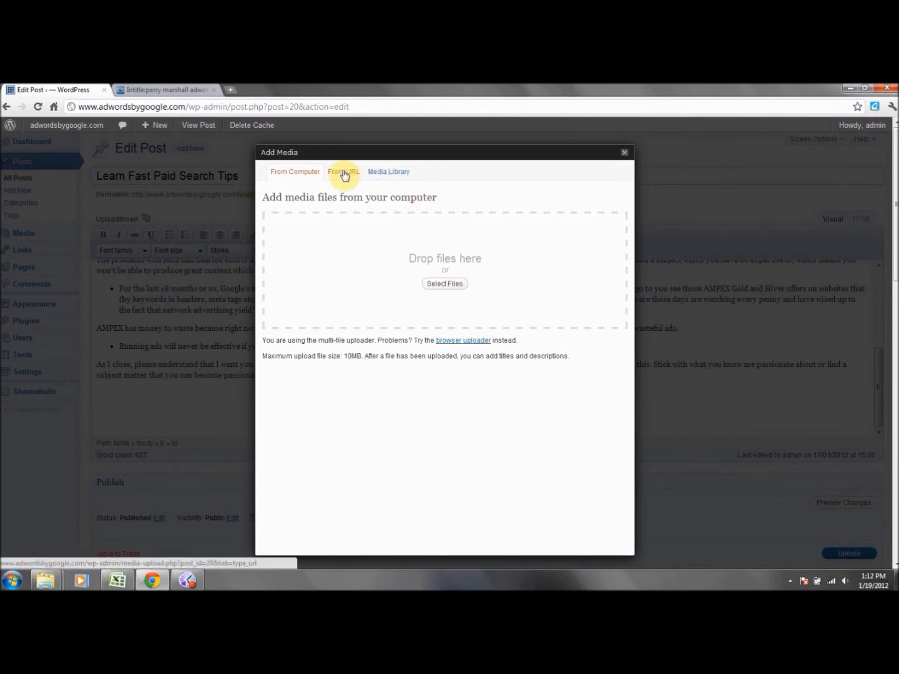
{"action": "left_click", "coordinate": [395, 178]}
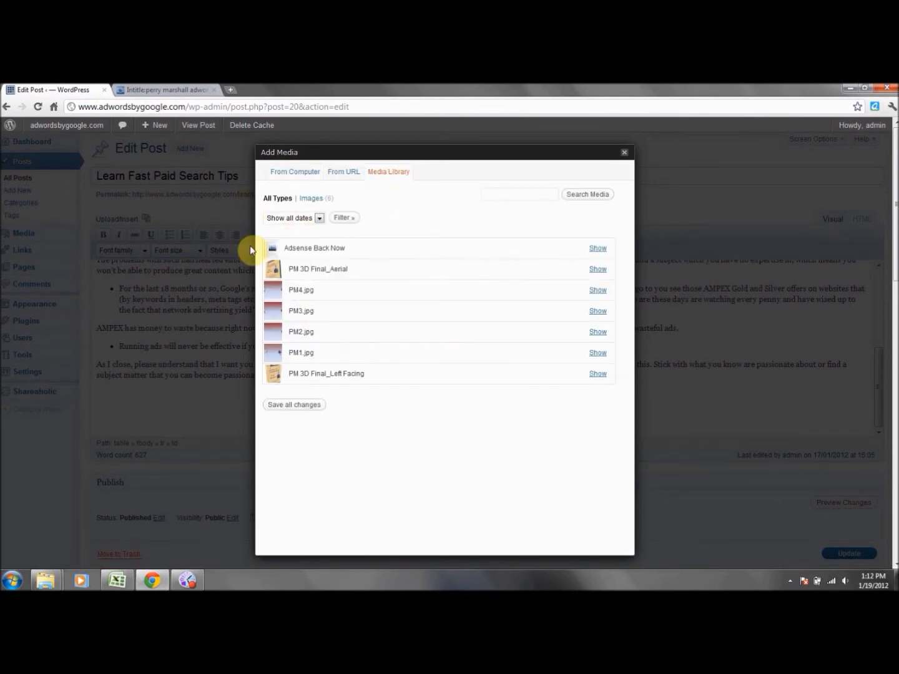
{"action": "left_click", "coordinate": [597, 272]}
{"action": "left_click_drag", "start_coordinate": [631, 252], "coordinate": [637, 309]}
{"action": "left_click_drag", "start_coordinate": [638, 317], "coordinate": [633, 267]}
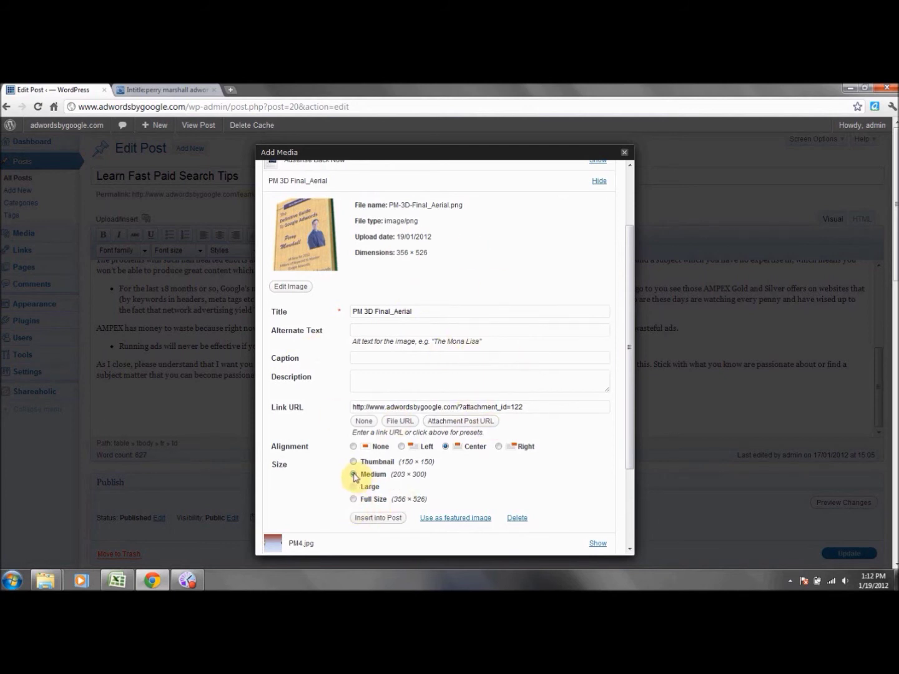
{"action": "left_click", "coordinate": [374, 522]}
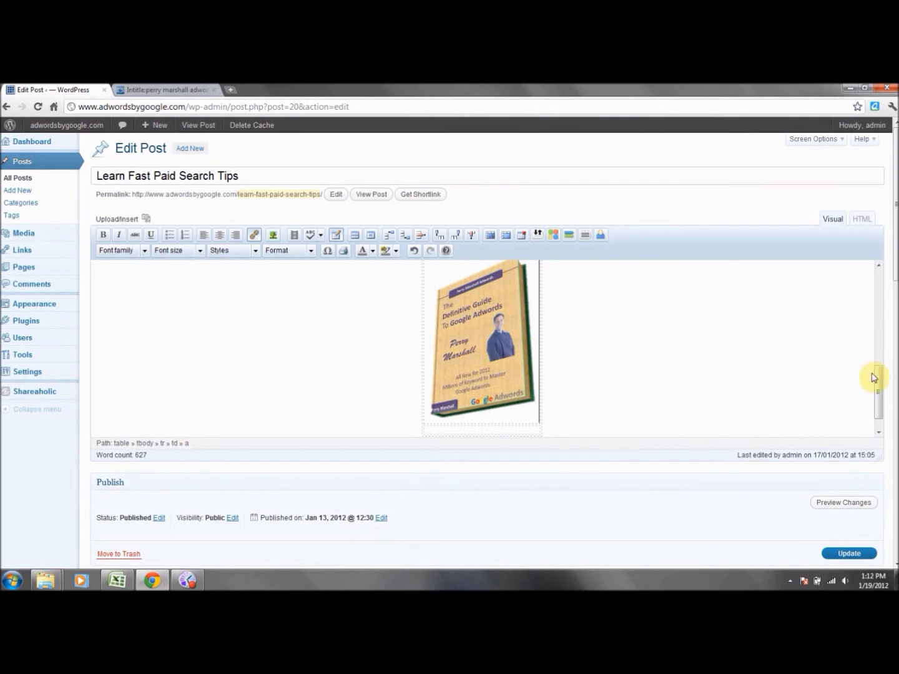
Step: Enter the text "FREE Download Here" in the table row below the book cover
{"action": "left_click", "coordinate": [873, 378]}
{"action": "left_click_drag", "start_coordinate": [874, 378], "coordinate": [880, 400]}
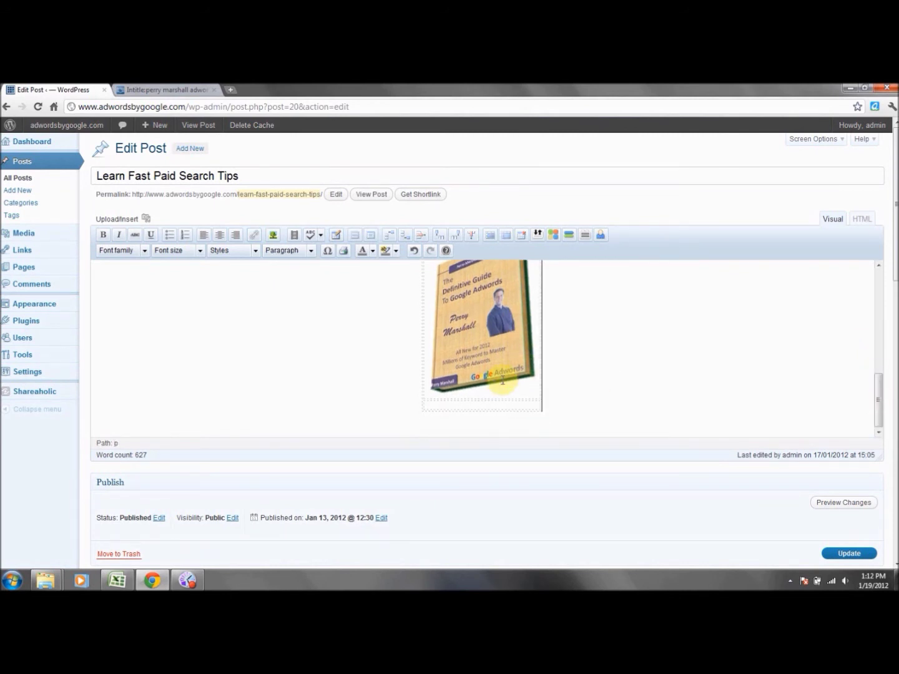
{"action": "left_click", "coordinate": [500, 406]}
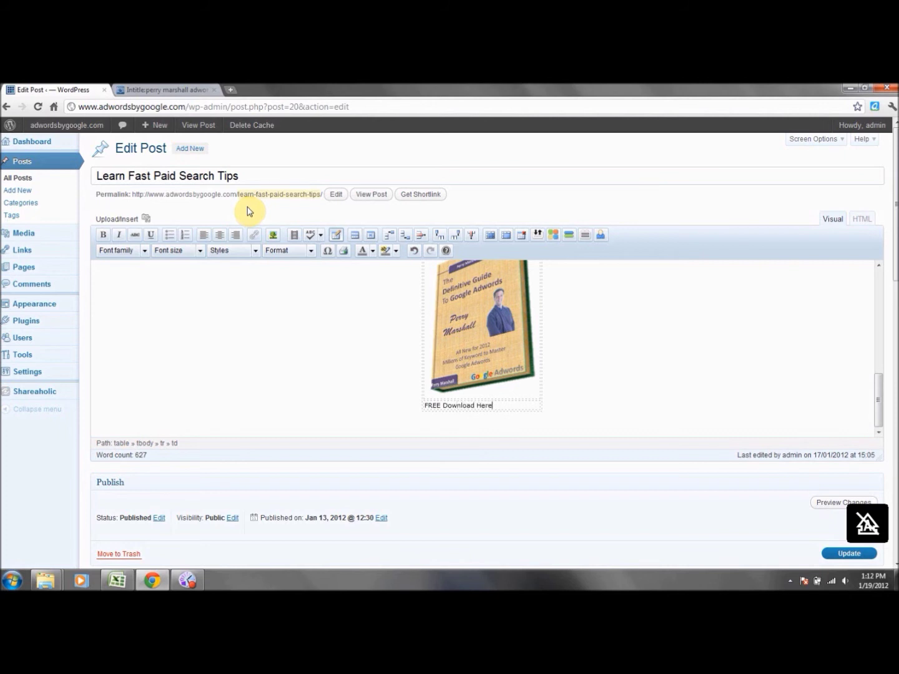
Step: Center the "FREE Download Here" text and set its font size to 4 (14pt)
{"action": "left_click_drag", "start_coordinate": [501, 405], "coordinate": [412, 403]}
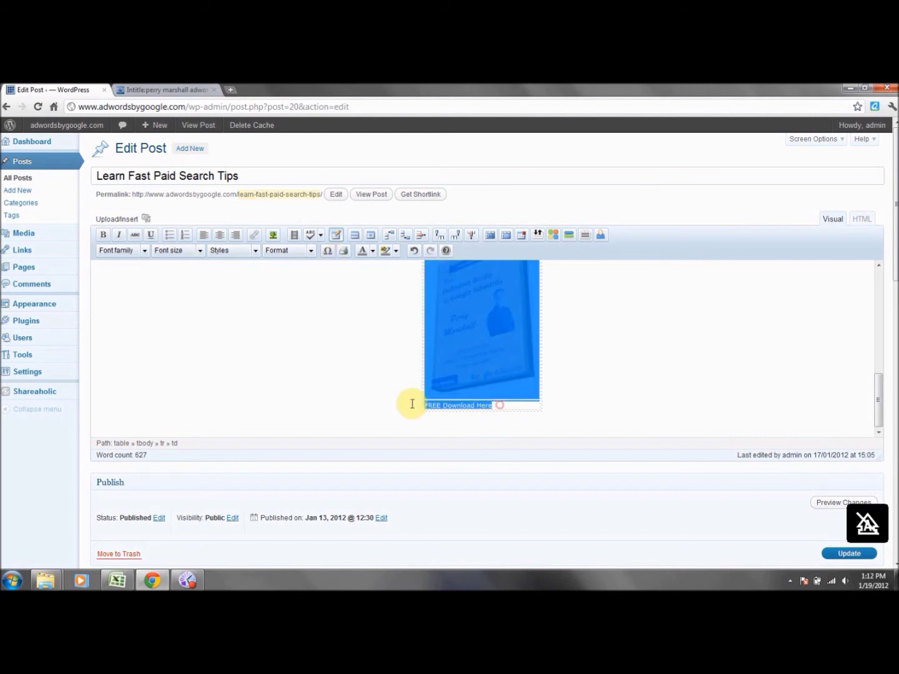
{"action": "left_click", "coordinate": [503, 407]}
{"action": "left_click_drag", "start_coordinate": [500, 405], "coordinate": [426, 405]}
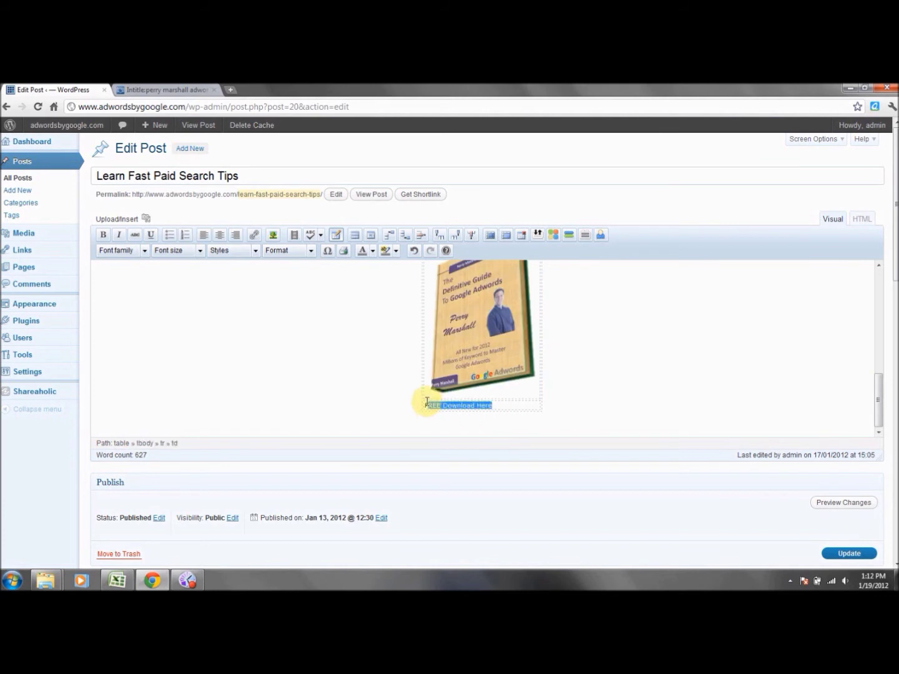
{"action": "left_click", "coordinate": [220, 238]}
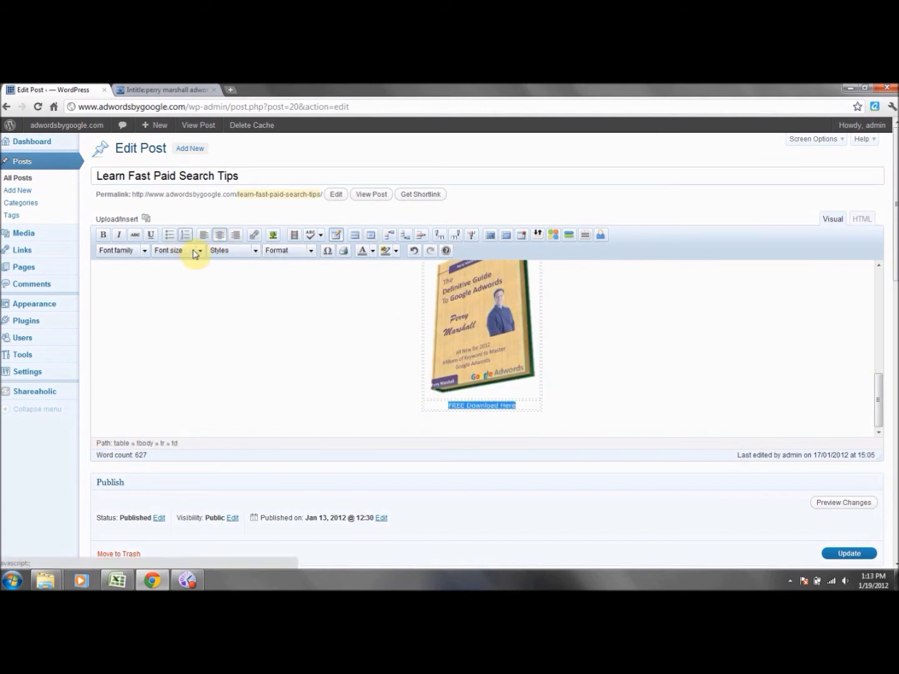
{"action": "left_click", "coordinate": [200, 251]}
{"action": "left_click", "coordinate": [200, 318]}
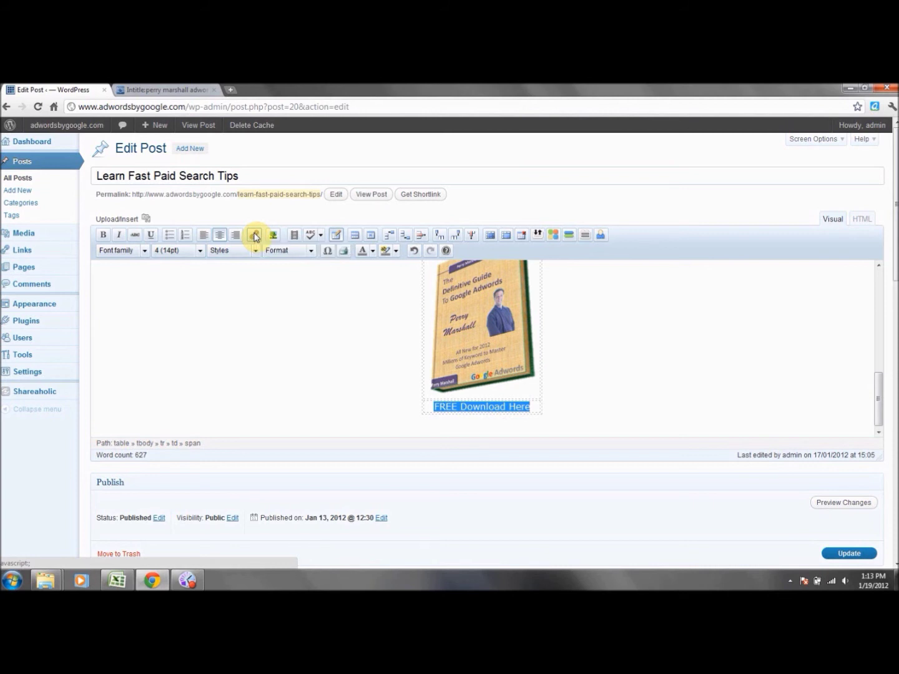
Step: Link the "FREE Download Here" text to the copied direct URL of the Adsense Back Now PDF, leaving the link title empty
{"action": "left_click", "coordinate": [254, 234]}
{"action": "key", "text": "BackSpace"}
{"action": "right_click", "coordinate": [374, 319]}
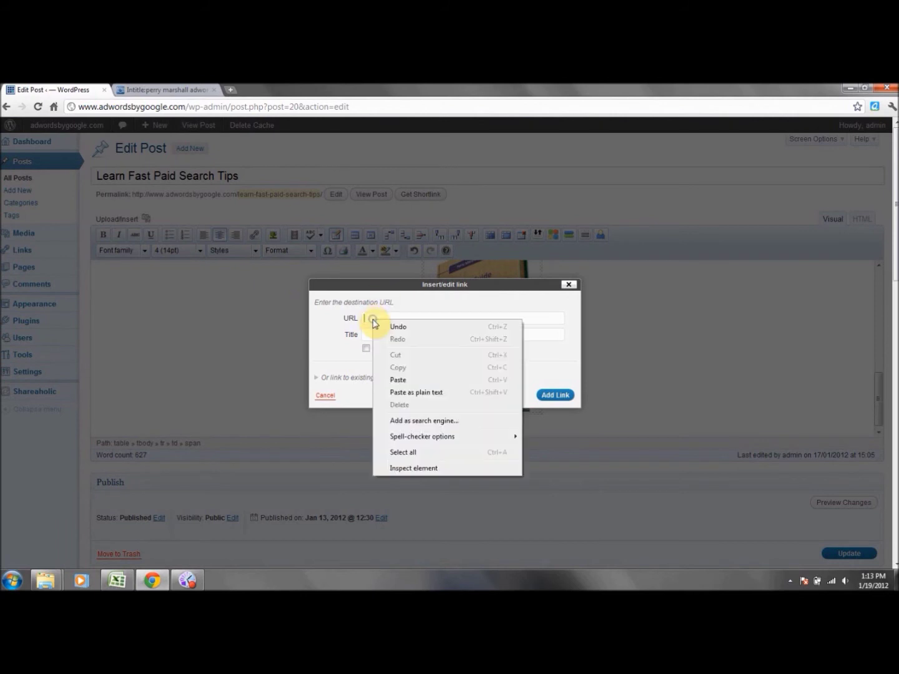
{"action": "left_click", "coordinate": [413, 381]}
{"action": "left_click", "coordinate": [475, 333]}
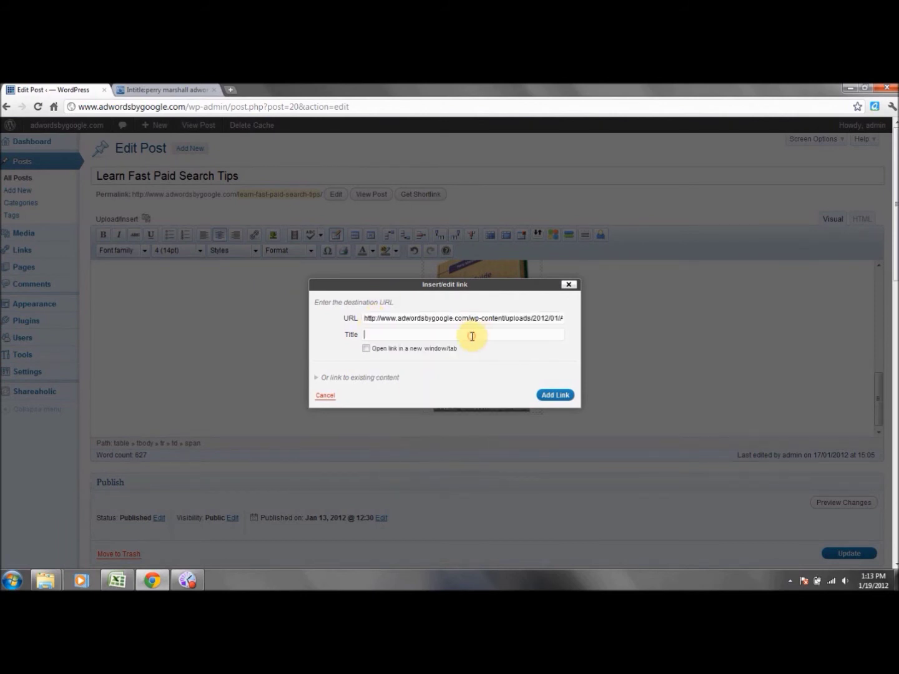
{"action": "left_click", "coordinate": [551, 396]}
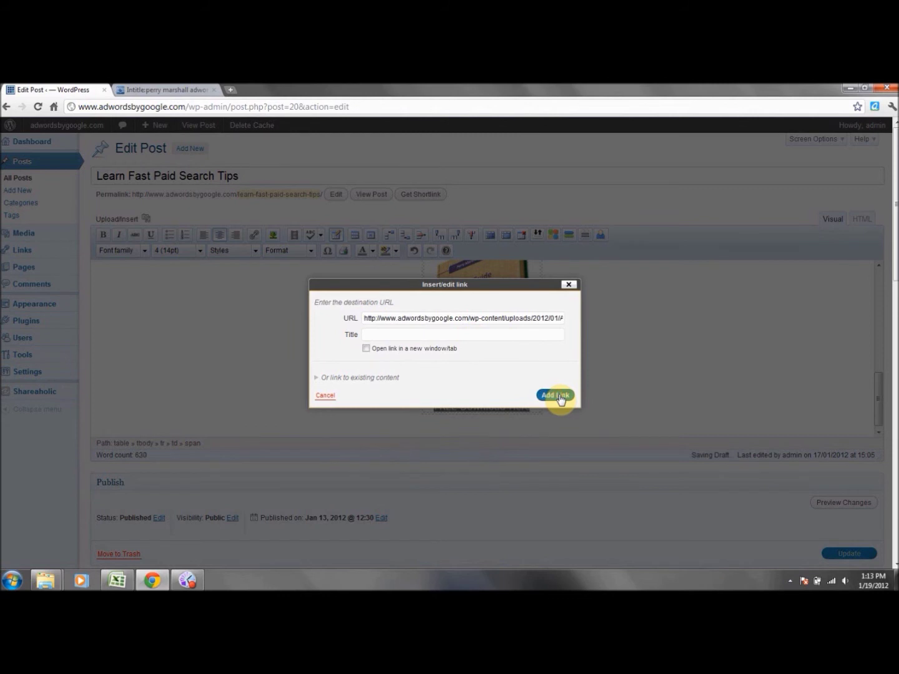
{"action": "left_click", "coordinate": [558, 396]}
Step: Change the text color of the "FREE Download Here" link to blue
{"action": "left_click", "coordinate": [440, 406]}
{"action": "left_click_drag", "start_coordinate": [436, 407], "coordinate": [531, 408]}
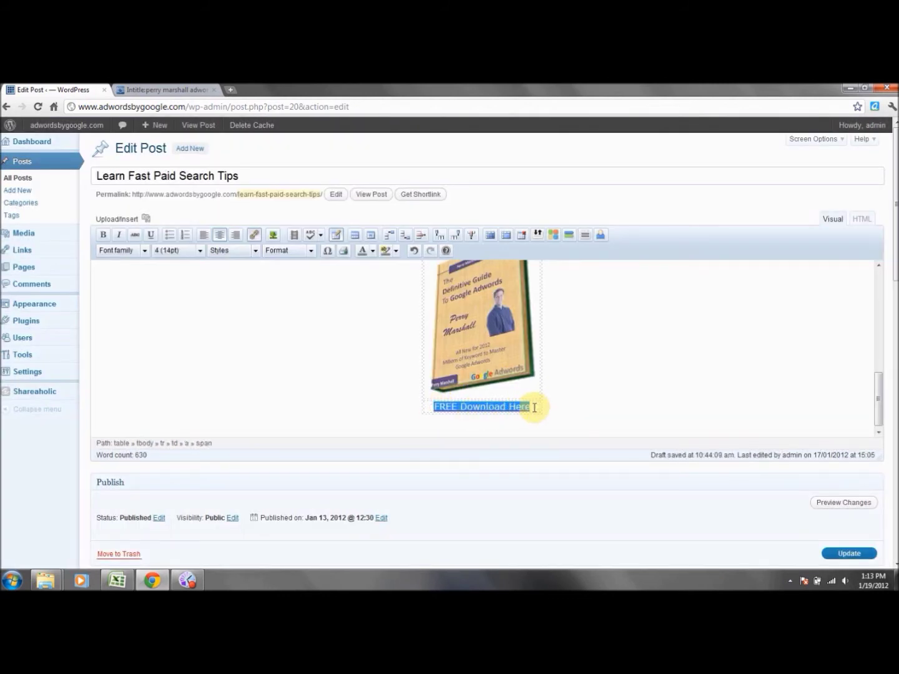
{"action": "left_click", "coordinate": [373, 250]}
{"action": "left_click", "coordinate": [409, 284]}
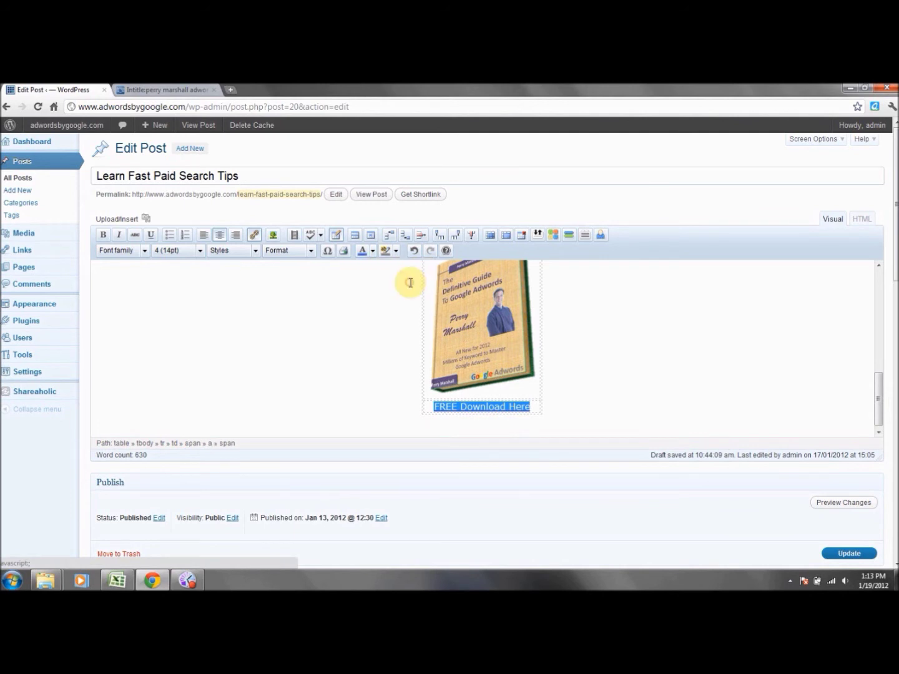
{"action": "left_click", "coordinate": [398, 366]}
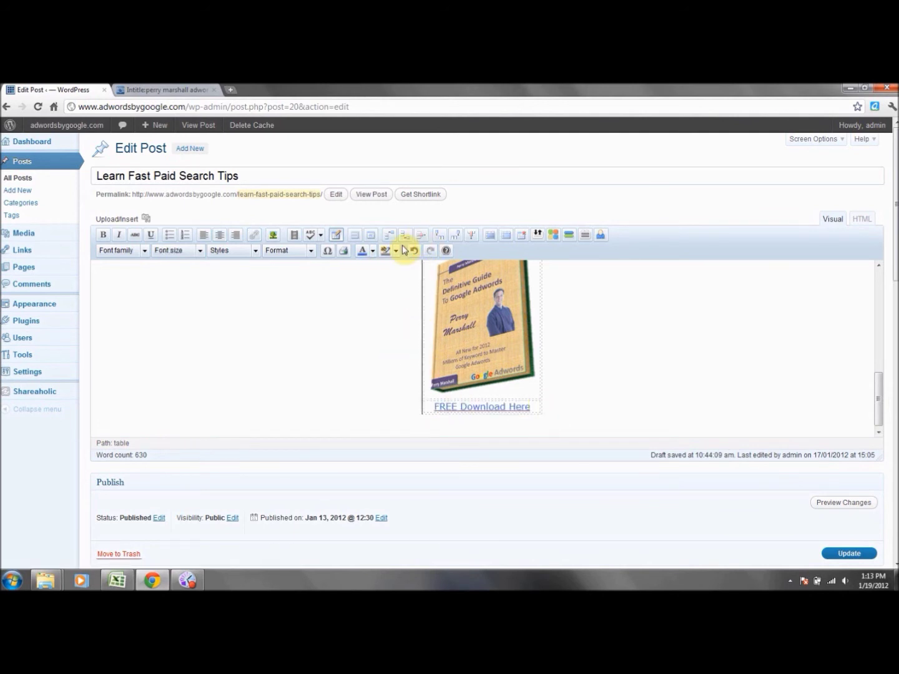
{"action": "left_click", "coordinate": [373, 250]}
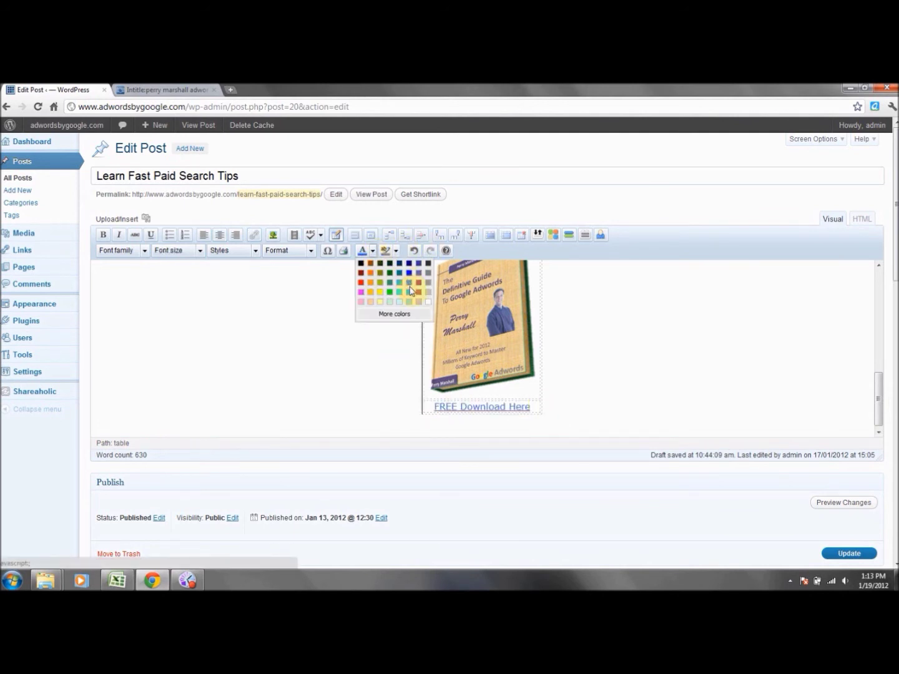
{"action": "left_click", "coordinate": [638, 436]}
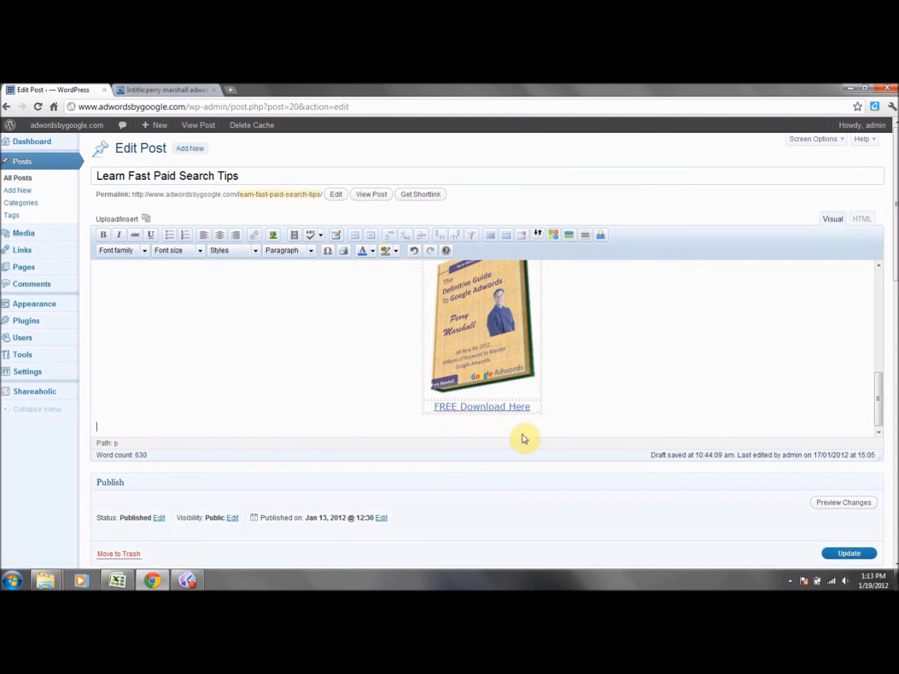
Step: Update the post and view its published page down to the book cover and download link
{"action": "left_click_drag", "start_coordinate": [879, 417], "coordinate": [882, 451]}
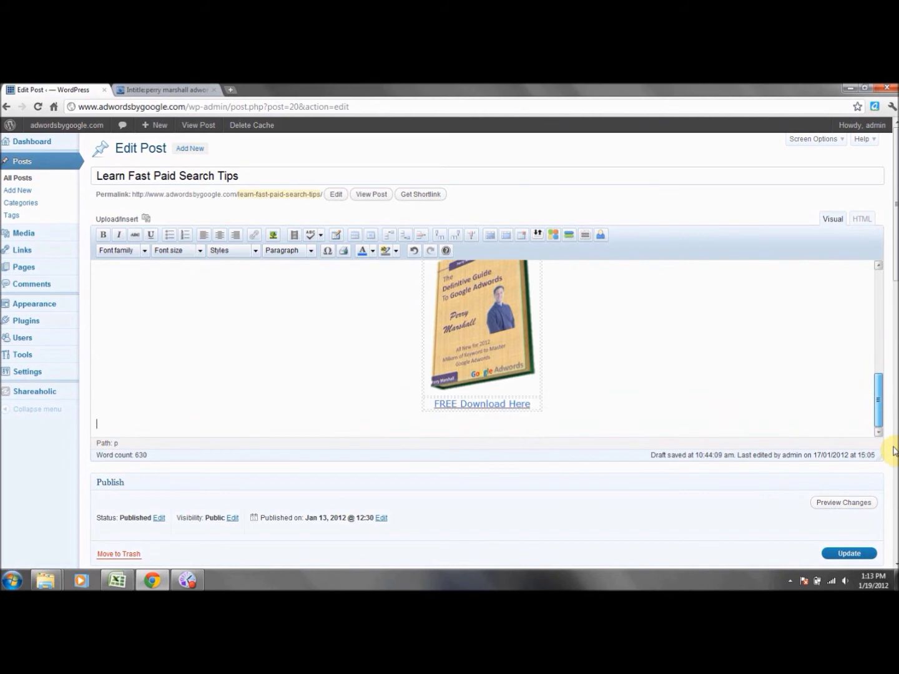
{"action": "left_click", "coordinate": [849, 554]}
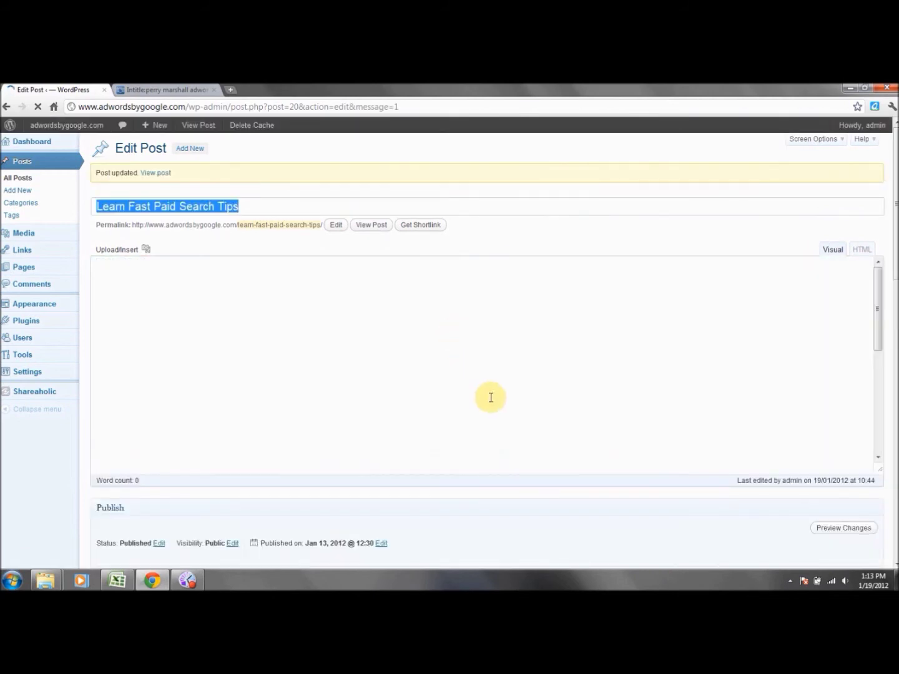
{"action": "scroll", "coordinate": [894, 259], "scroll_direction": "down", "scroll_amount": 1}
{"action": "mouse_move", "coordinate": [893, 259]}
{"action": "left_mouse_down"}
{"action": "mouse_move", "coordinate": [893, 368]}
{"action": "mouse_move", "coordinate": [891, 246]}
{"action": "left_mouse_up"}
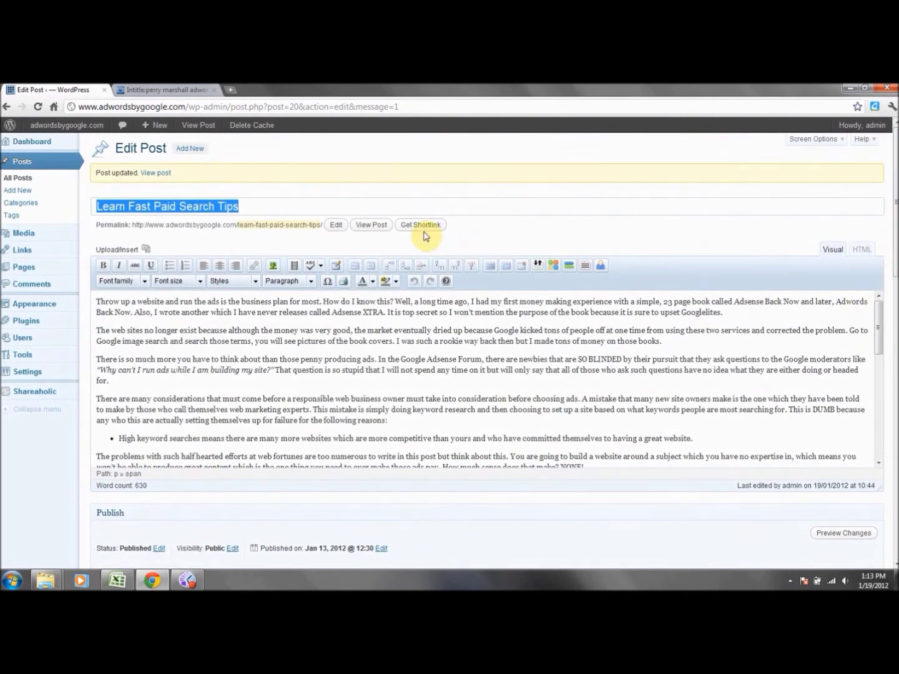
{"action": "left_click", "coordinate": [382, 230]}
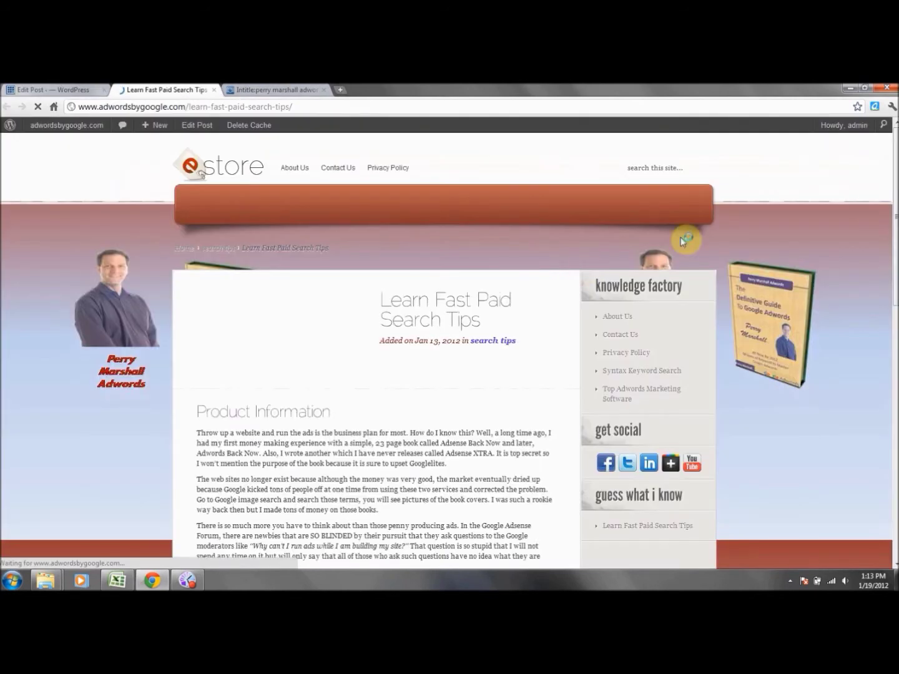
{"action": "left_click_drag", "start_coordinate": [895, 182], "coordinate": [894, 442]}
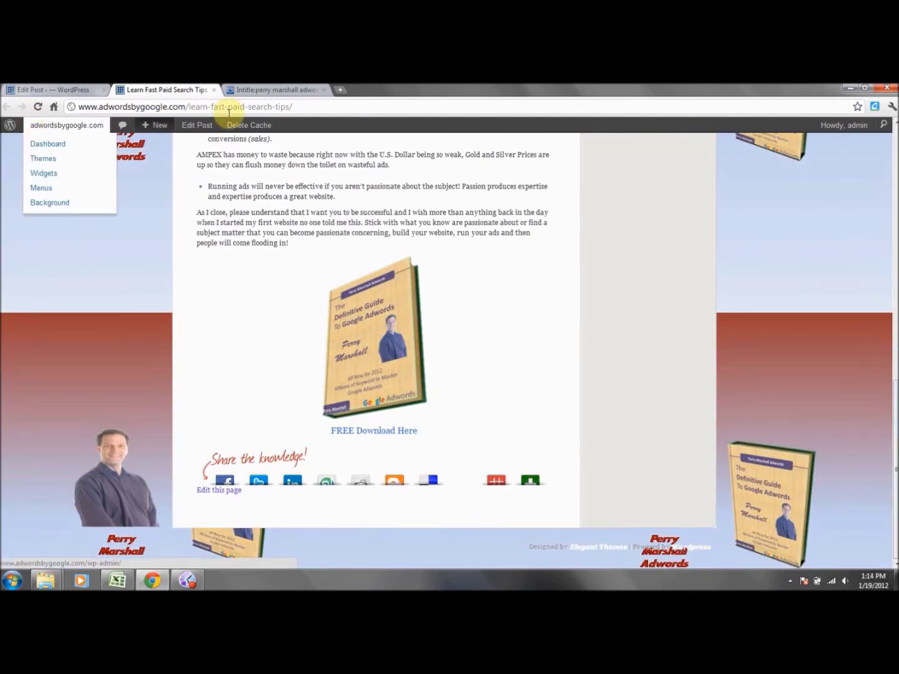
Step: Close the published page and resize the book cover image in the post to 70%, keeping it centered
{"action": "left_click", "coordinate": [213, 93]}
{"action": "left_click_drag", "start_coordinate": [880, 323], "coordinate": [896, 430]}
{"action": "scroll", "coordinate": [886, 424], "scroll_direction": "up", "scroll_amount": 2}
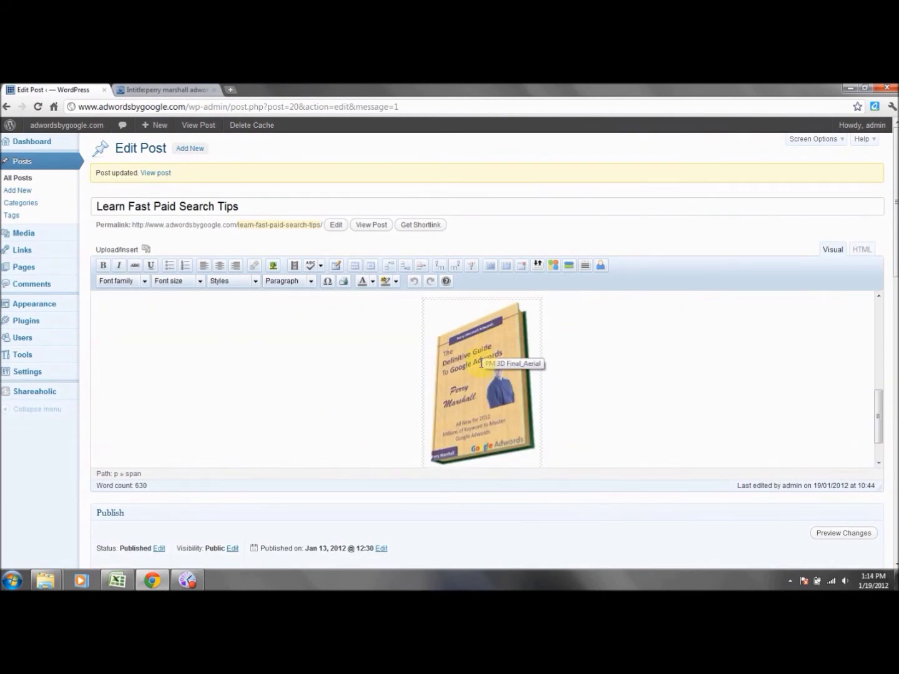
{"action": "left_click", "coordinate": [481, 363]}
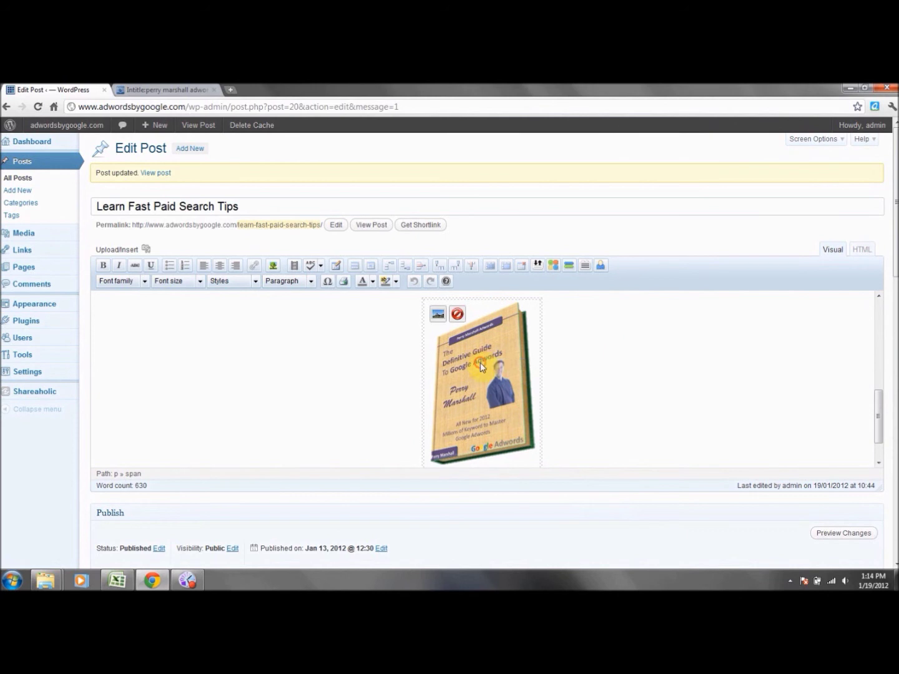
{"action": "left_click", "coordinate": [437, 314]}
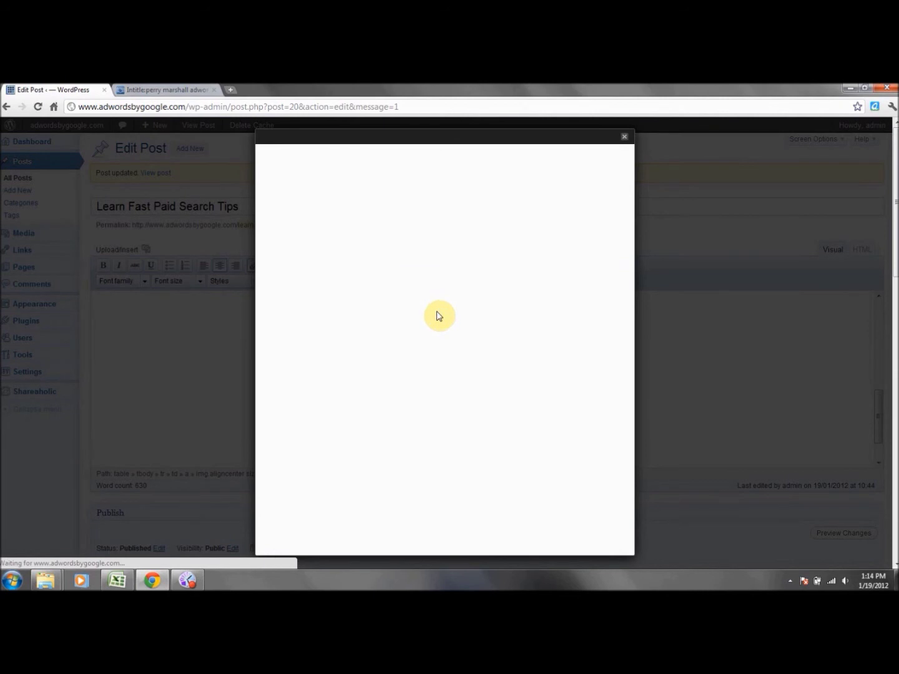
{"action": "left_click", "coordinate": [320, 281]}
{"action": "left_click", "coordinate": [319, 273]}
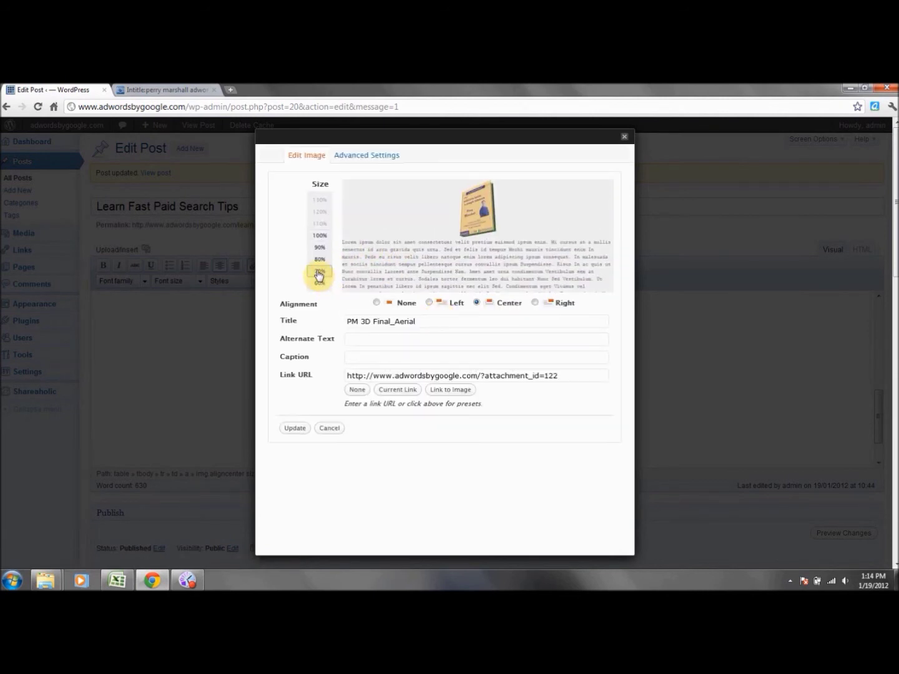
{"action": "left_click", "coordinate": [289, 430]}
{"action": "left_click", "coordinate": [635, 422]}
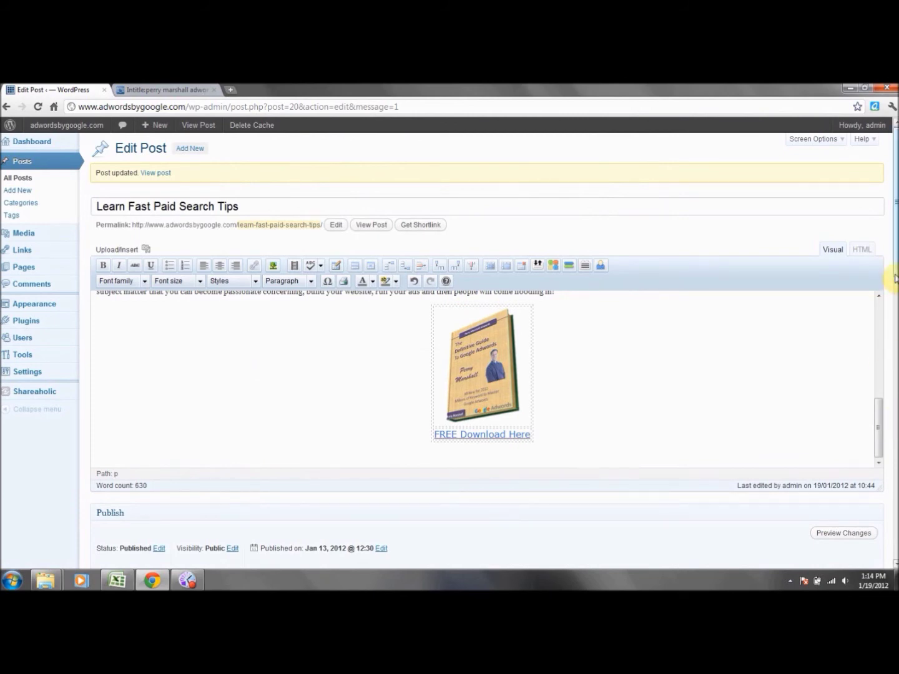
Step: Update the post and view its published page down to the resized book cover
{"action": "scroll", "coordinate": [894, 278], "scroll_direction": "down", "scroll_amount": 3}
{"action": "left_click", "coordinate": [852, 416]}
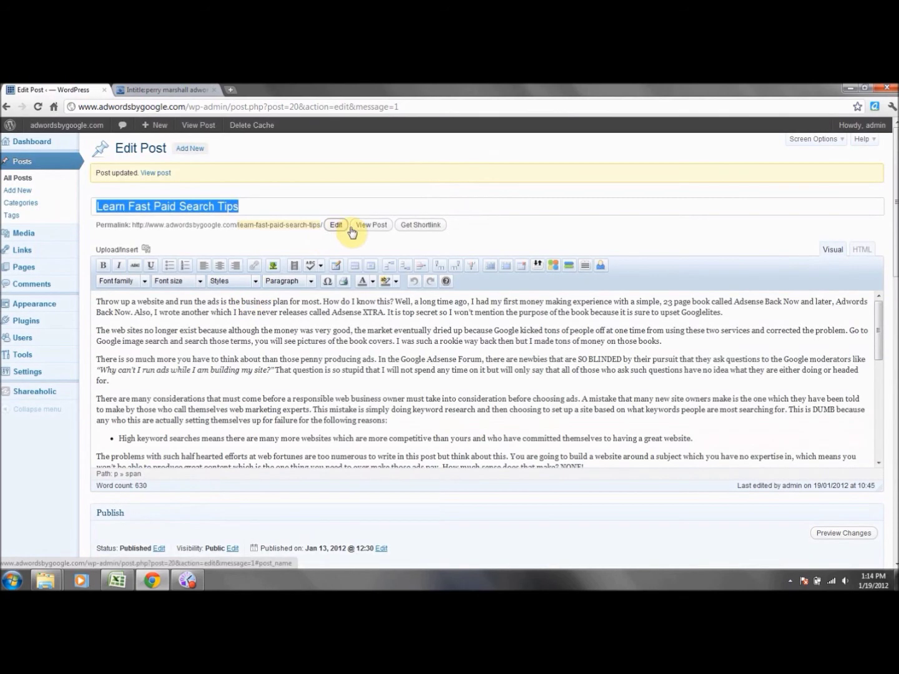
{"action": "left_click", "coordinate": [378, 229]}
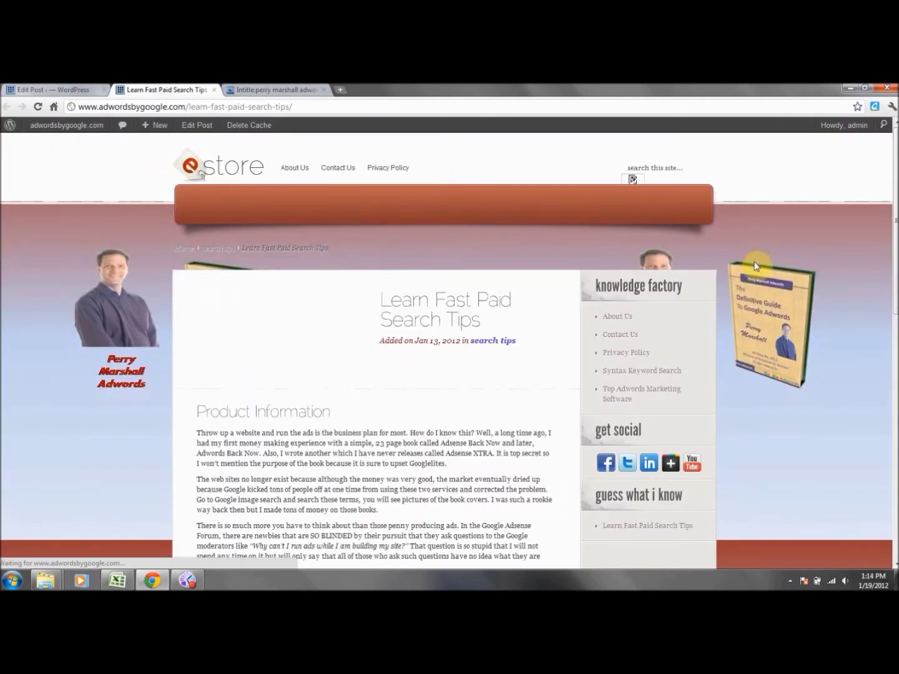
{"action": "left_click_drag", "start_coordinate": [894, 142], "coordinate": [894, 386]}
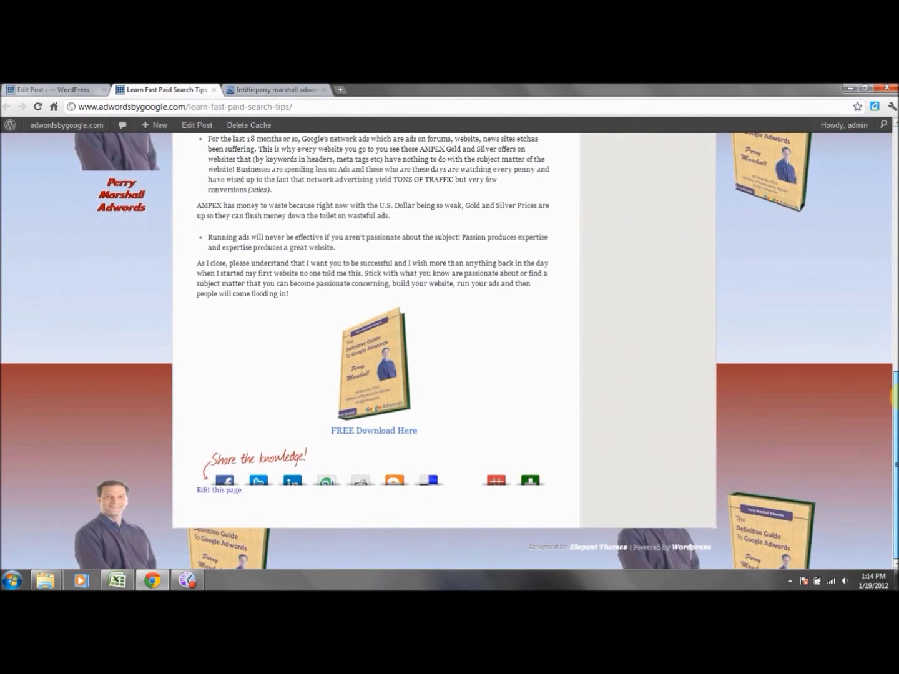
Step: Test the "FREE Download Here" link by opening the PDF, return to the post, and close the published page
{"action": "left_click", "coordinate": [367, 431]}
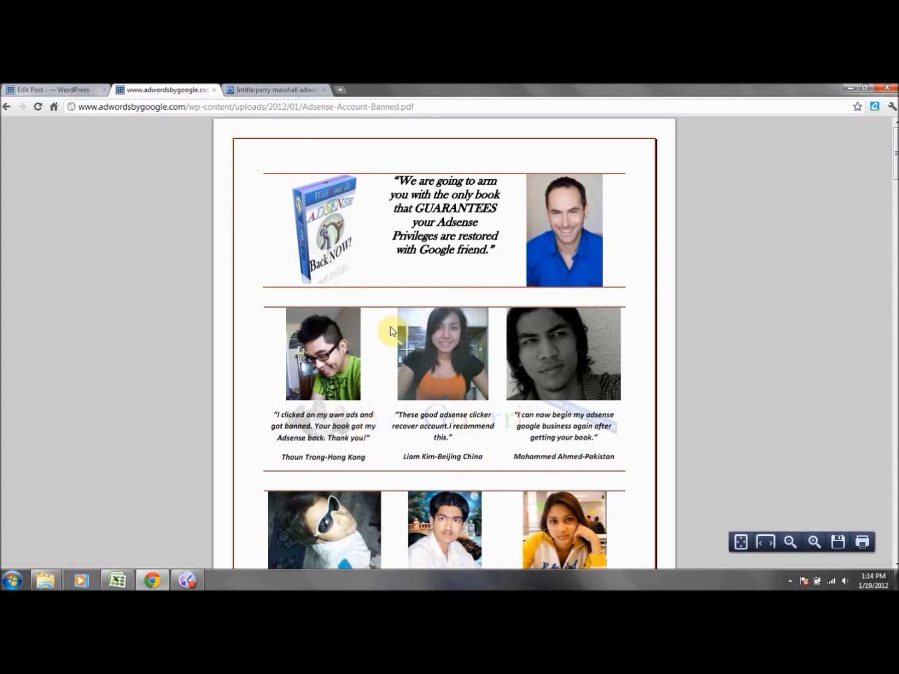
{"action": "left_click", "coordinate": [5, 109]}
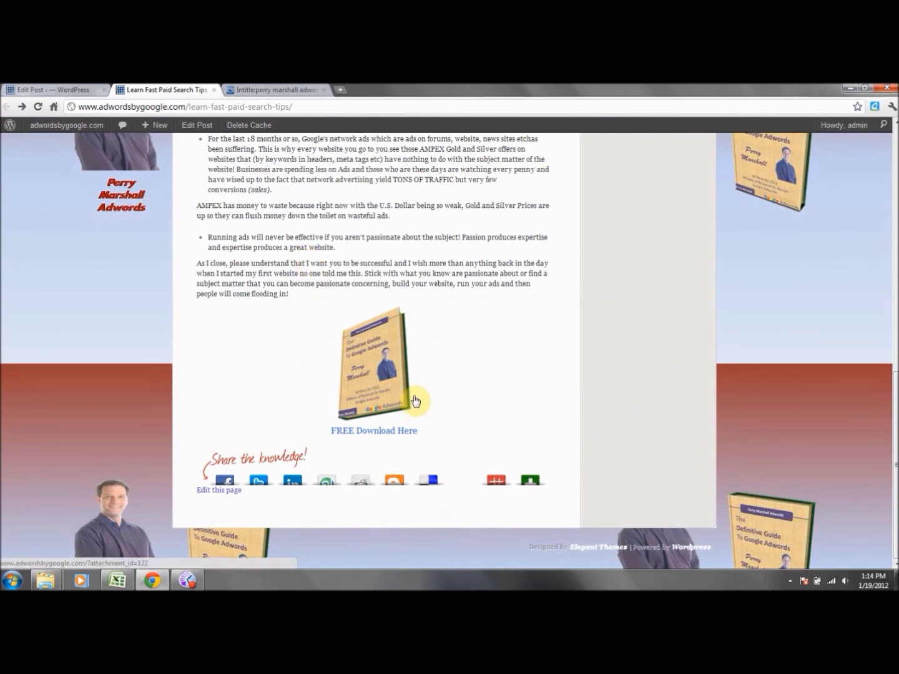
{"action": "scroll", "coordinate": [894, 381], "scroll_direction": "up", "scroll_amount": 1}
{"action": "left_click_drag", "start_coordinate": [894, 379], "coordinate": [893, 134]}
{"action": "left_click", "coordinate": [214, 92]}
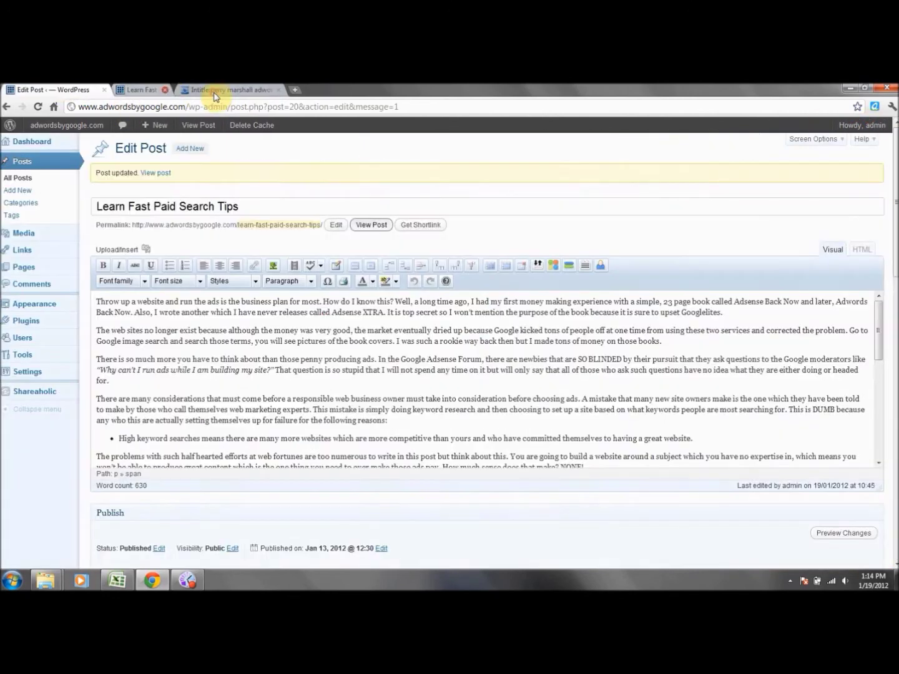
Step: Try to upload the video file SOPA.wmv as new media
{"action": "mouse_move", "coordinate": [33, 236]}
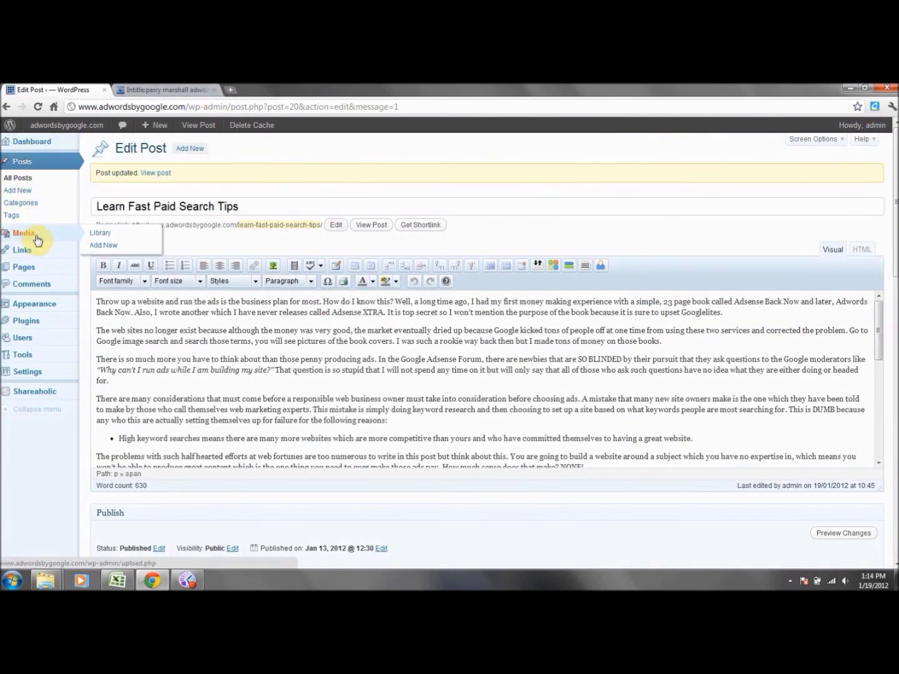
{"action": "left_click", "coordinate": [105, 234]}
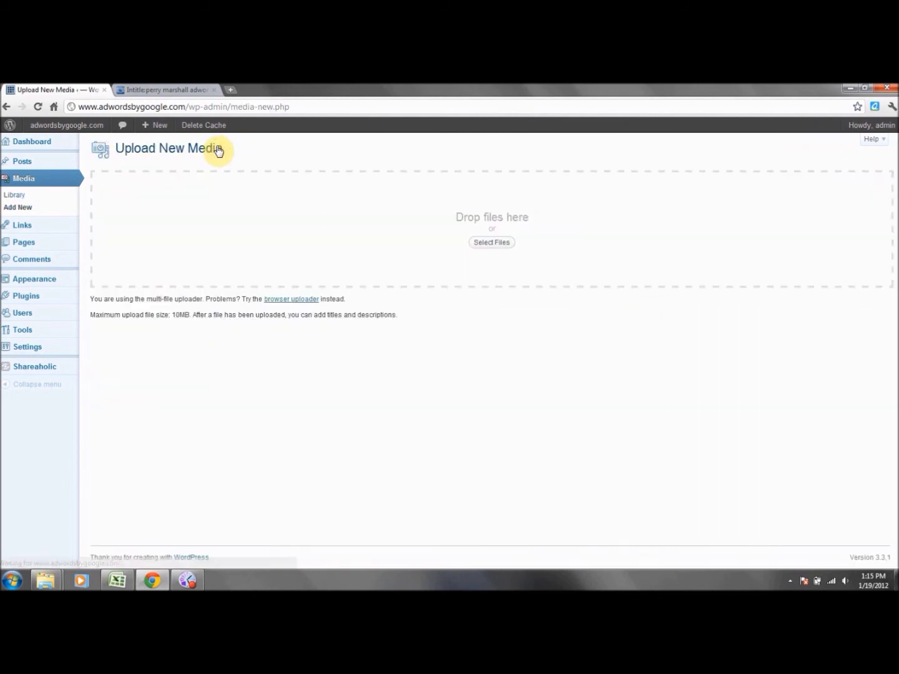
{"action": "left_click", "coordinate": [492, 243]}
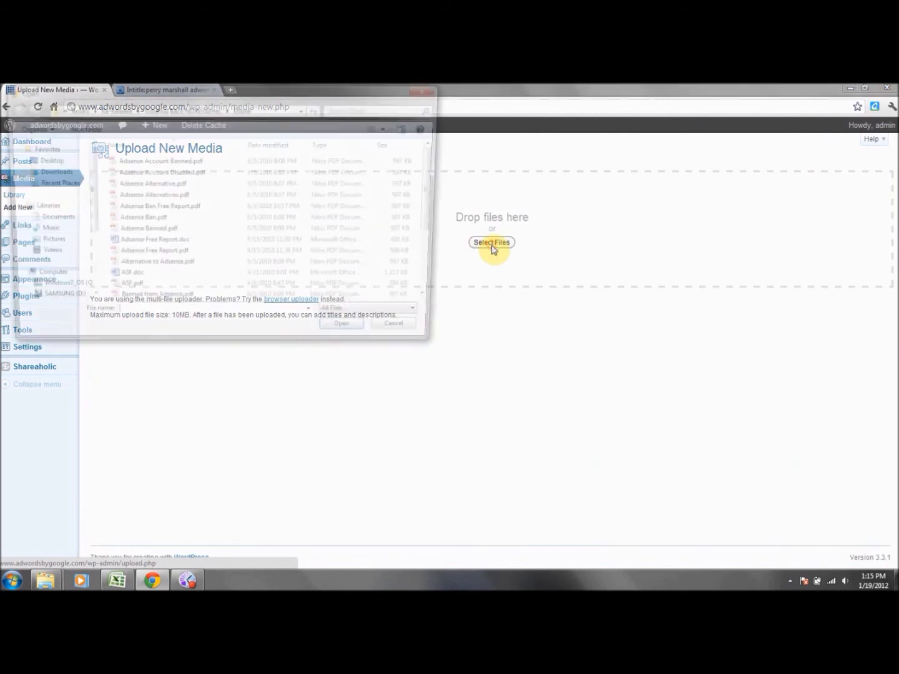
{"action": "left_click", "coordinate": [431, 92]}
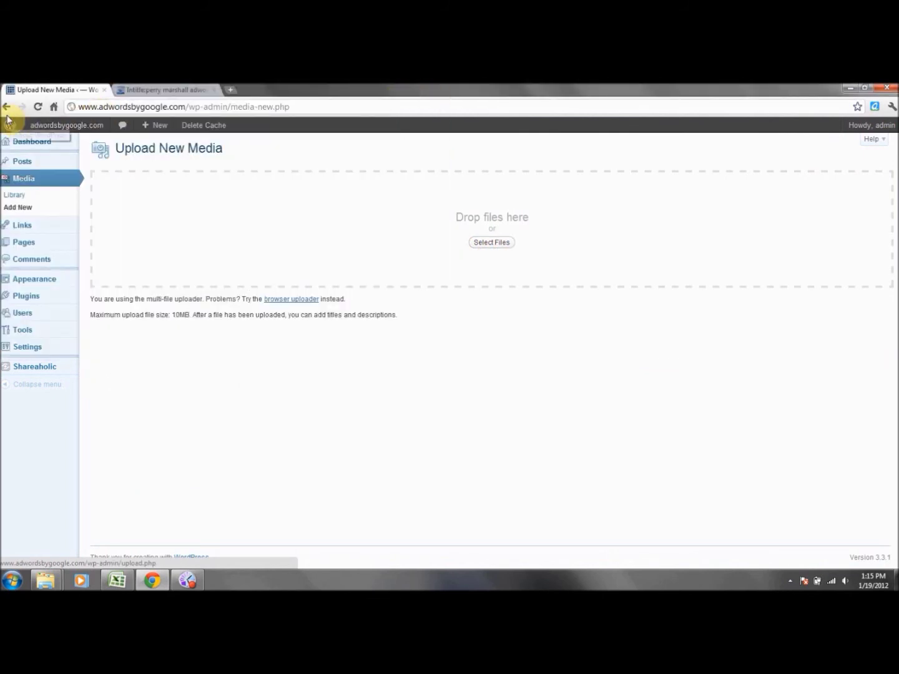
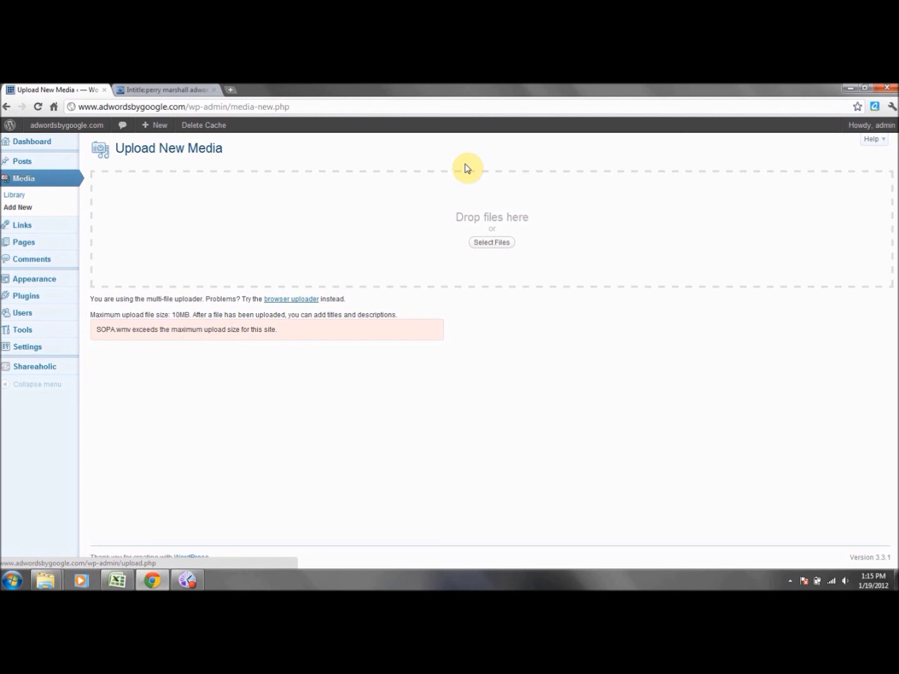
{"action": "left_click", "coordinate": [230, 90]}
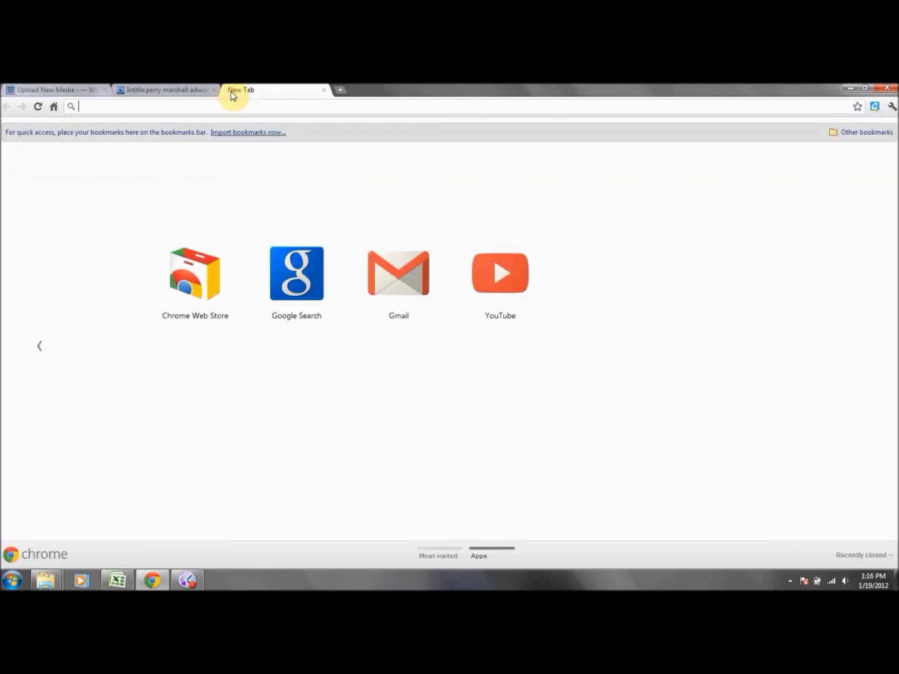
{"action": "type", "text": "w"}
{"action": "left_click", "coordinate": [493, 295]}
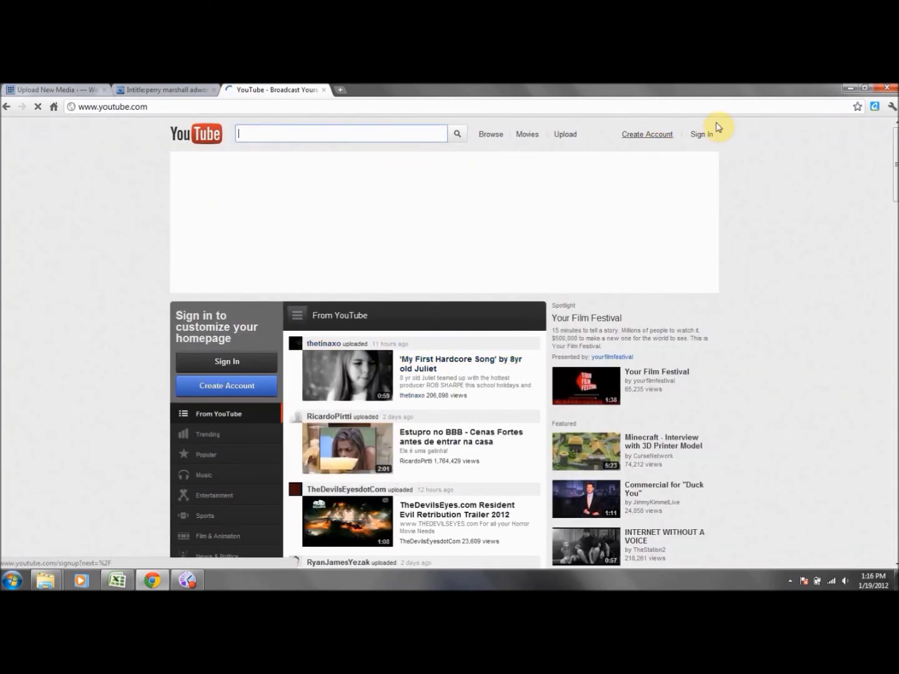
{"action": "left_click", "coordinate": [448, 106]}
{"action": "left_click", "coordinate": [448, 106]}
{"action": "type", "text": "/wh"}
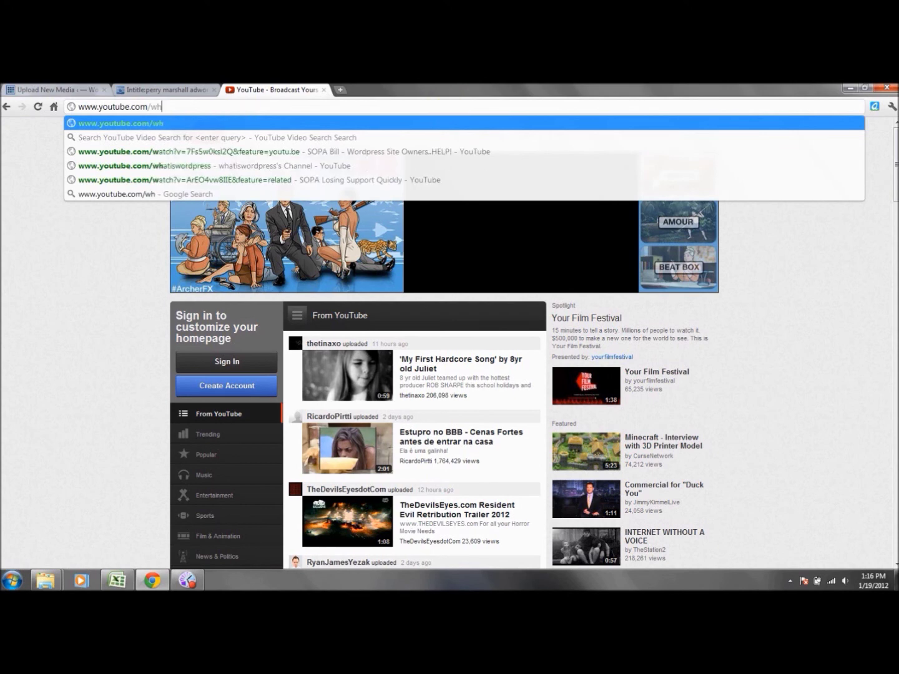
{"action": "type", "text": "atiswordpres"}
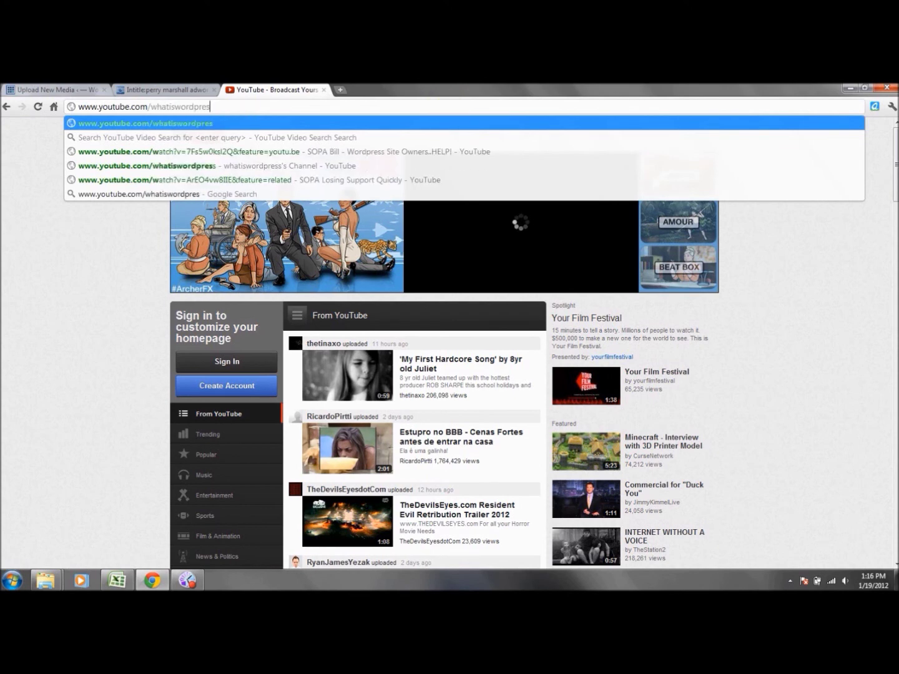
{"action": "type", "text": "s"}
{"action": "key", "text": "Return"}
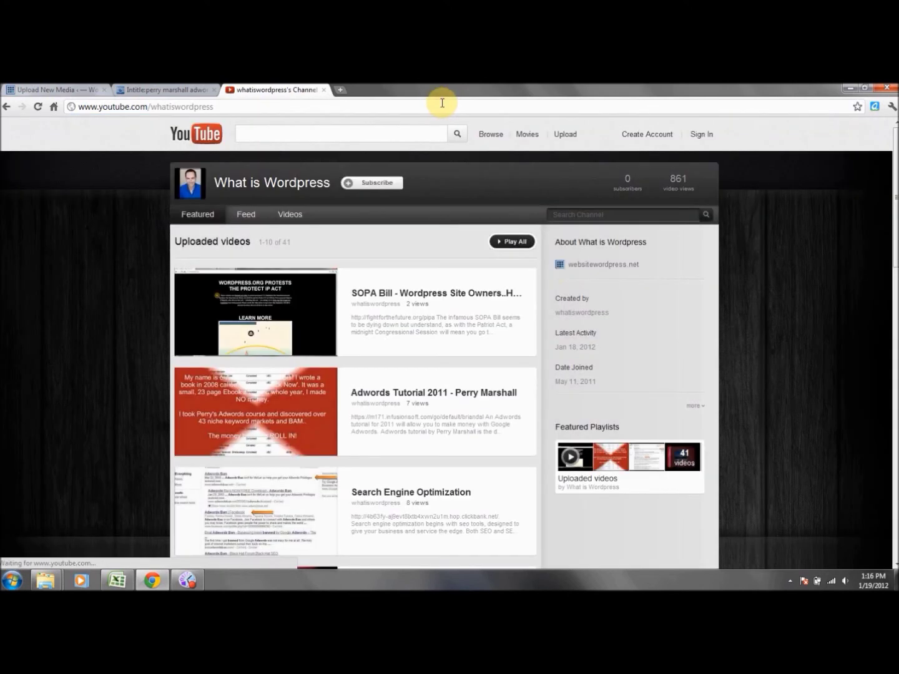
Step: Open the channel's "Powerpoint Presentation" video and pause its playback
{"action": "scroll", "coordinate": [894, 189], "scroll_direction": "down", "scroll_amount": 2}
{"action": "left_click_drag", "start_coordinate": [894, 189], "coordinate": [894, 281]}
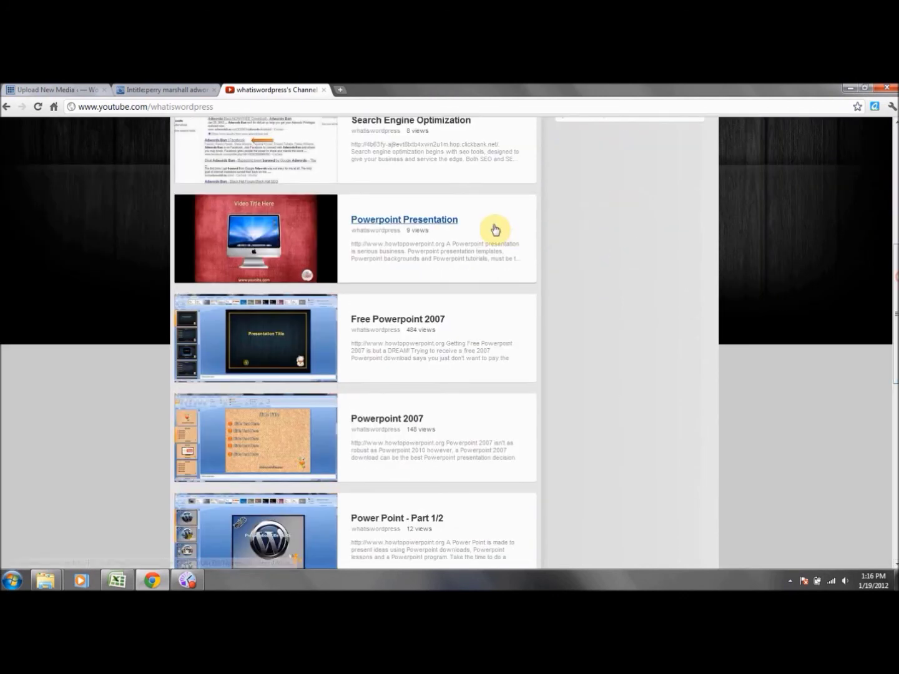
{"action": "left_click", "coordinate": [421, 221]}
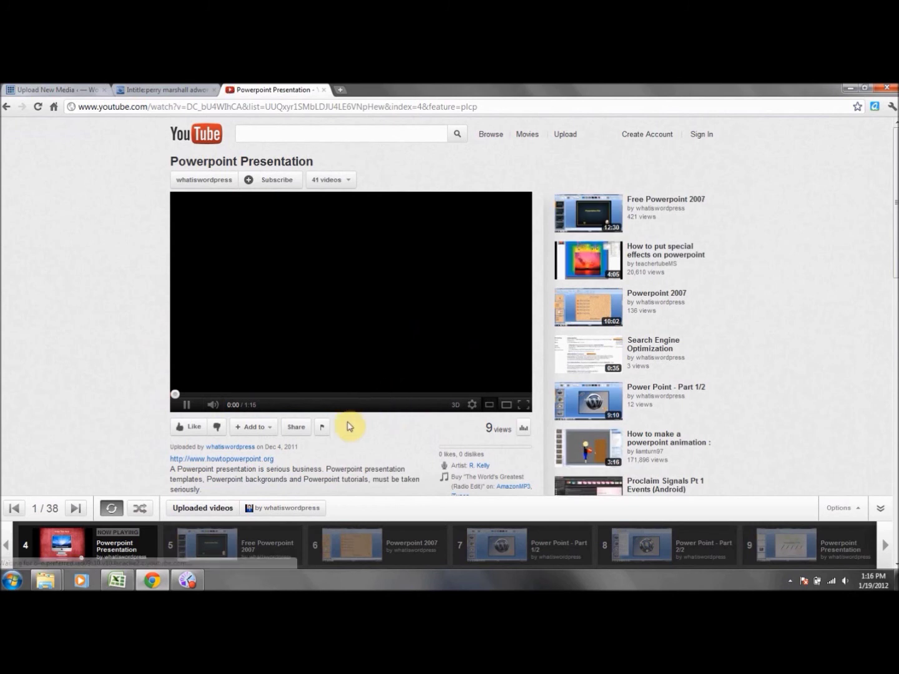
{"action": "left_click", "coordinate": [187, 405]}
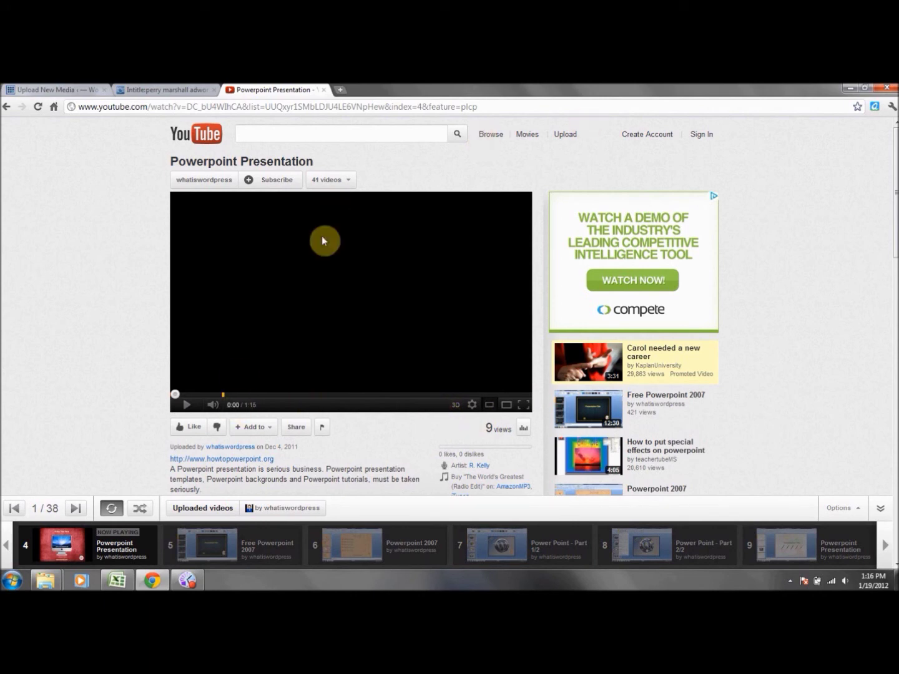
Step: Close the Photobucket image page and switch back to the WordPress media upload page
{"action": "left_click", "coordinate": [137, 89]}
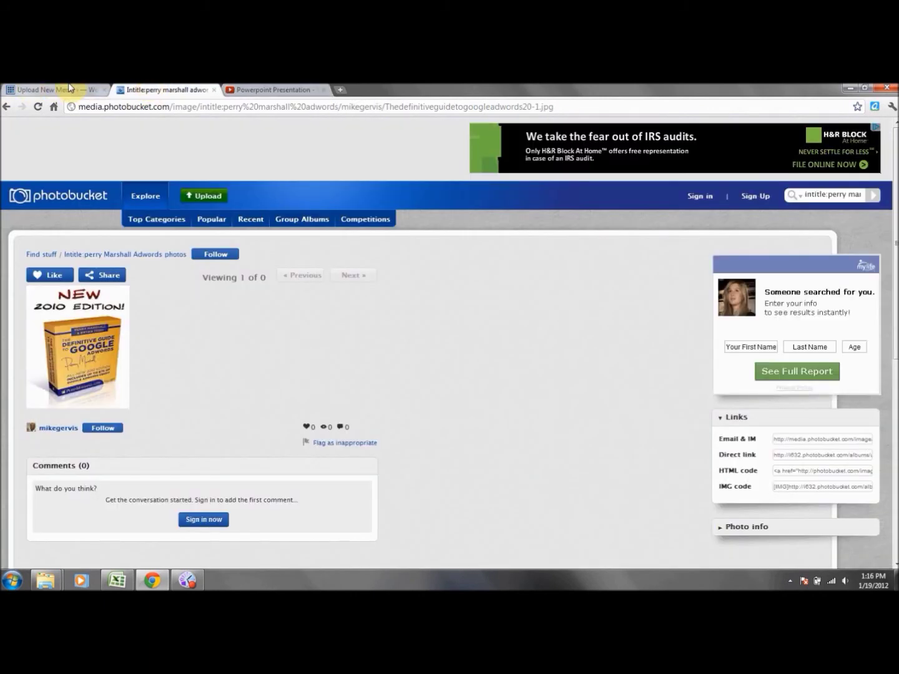
{"action": "left_click", "coordinate": [214, 89]}
{"action": "left_click", "coordinate": [44, 90]}
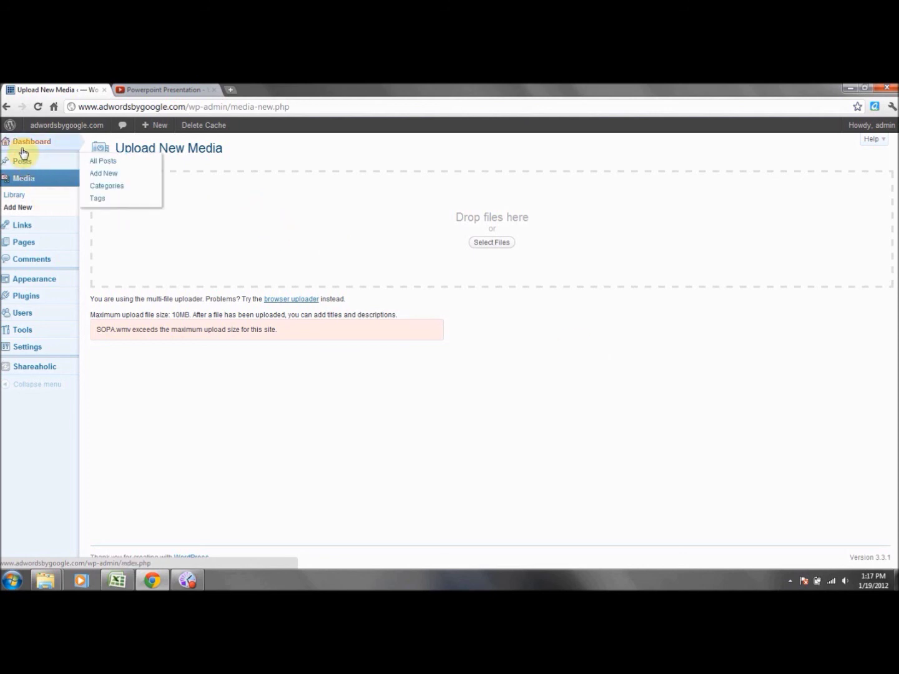
Step: Examine the Media Library files and which posts they are attached to, and return to the Dashboard
{"action": "mouse_move", "coordinate": [22, 149]}
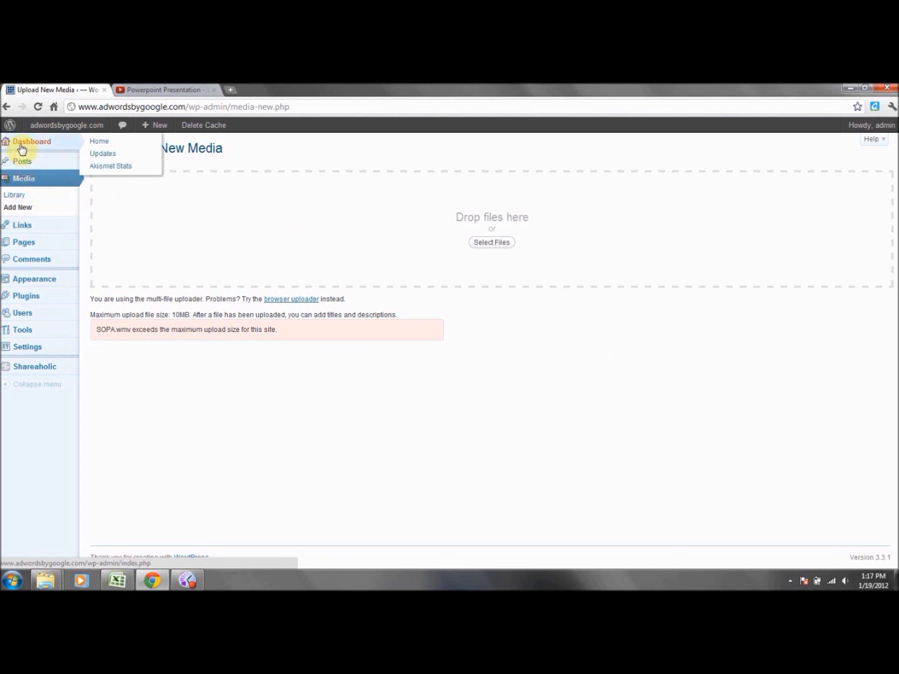
{"action": "left_click", "coordinate": [26, 185]}
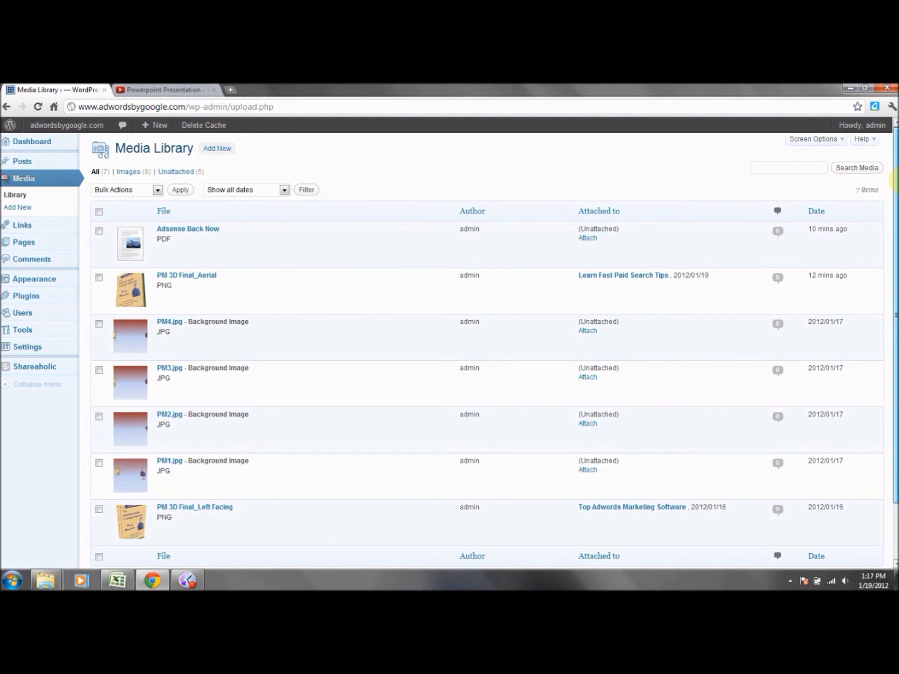
{"action": "scroll", "coordinate": [896, 171], "scroll_direction": "down", "scroll_amount": 3}
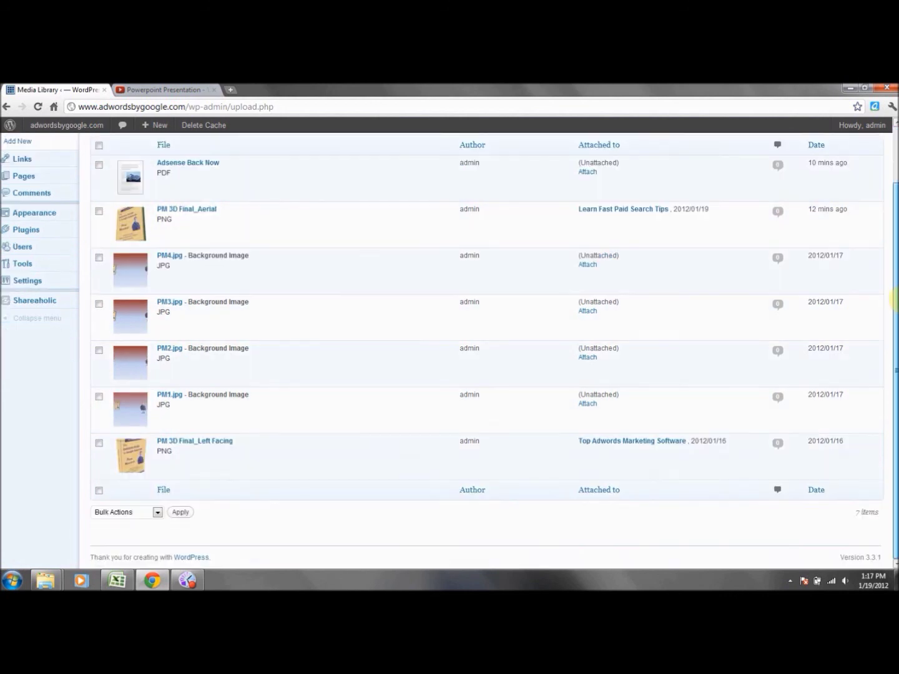
{"action": "scroll", "coordinate": [888, 321], "scroll_direction": "up", "scroll_amount": 3}
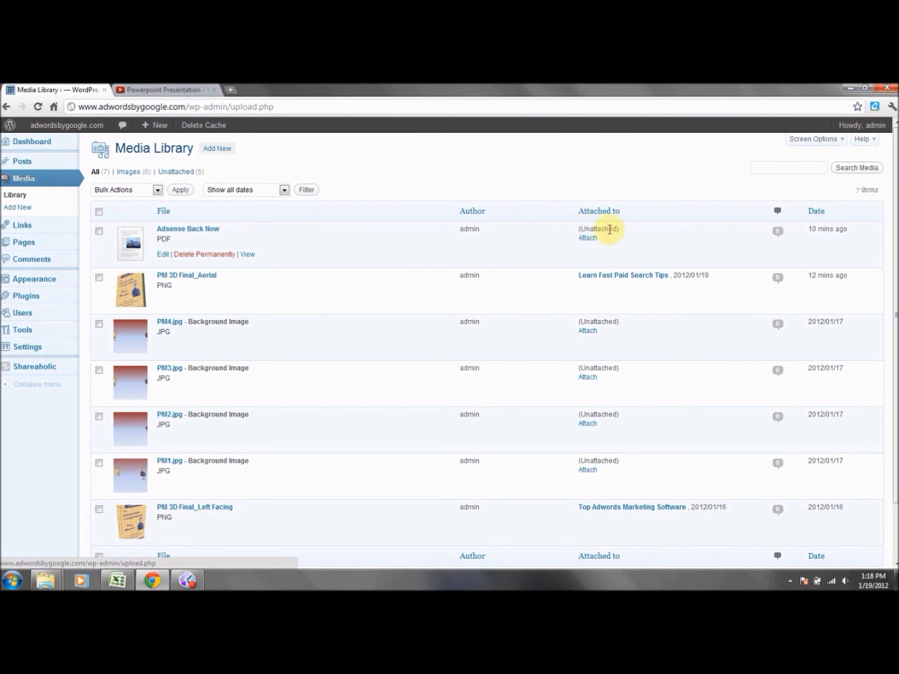
{"action": "mouse_move", "coordinate": [893, 187]}
{"action": "left_mouse_down"}
{"action": "mouse_move", "coordinate": [890, 256]}
{"action": "mouse_move", "coordinate": [894, 189]}
{"action": "left_mouse_up"}
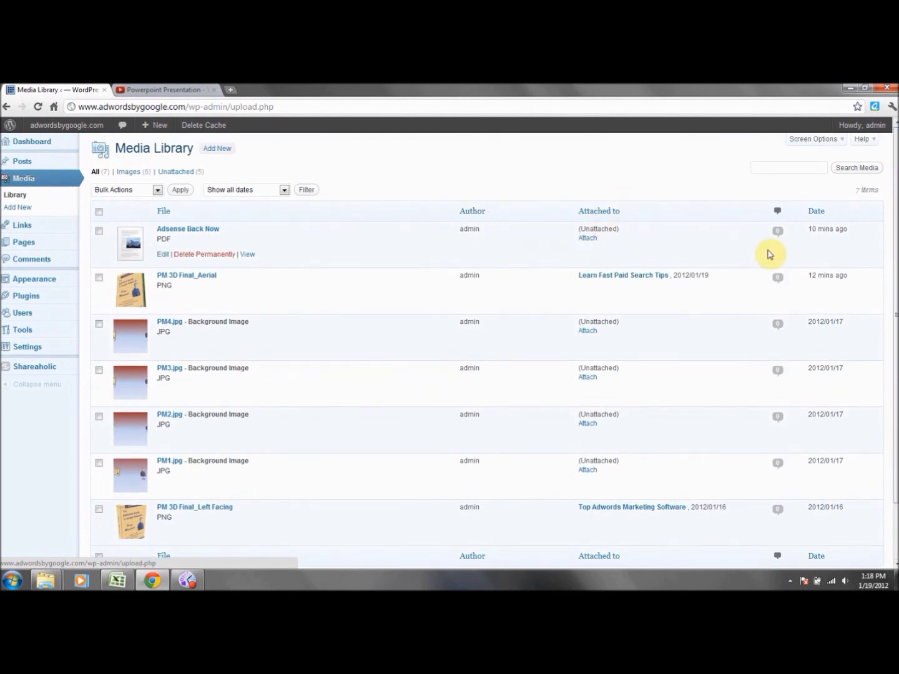
{"action": "left_click", "coordinate": [615, 278]}
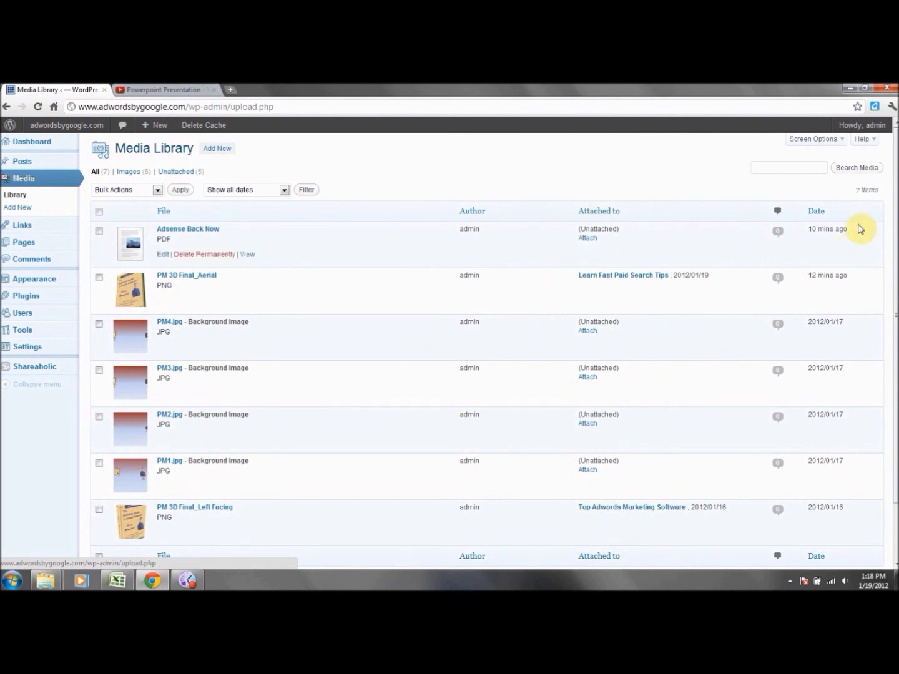
{"action": "left_click_drag", "start_coordinate": [894, 220], "coordinate": [893, 181]}
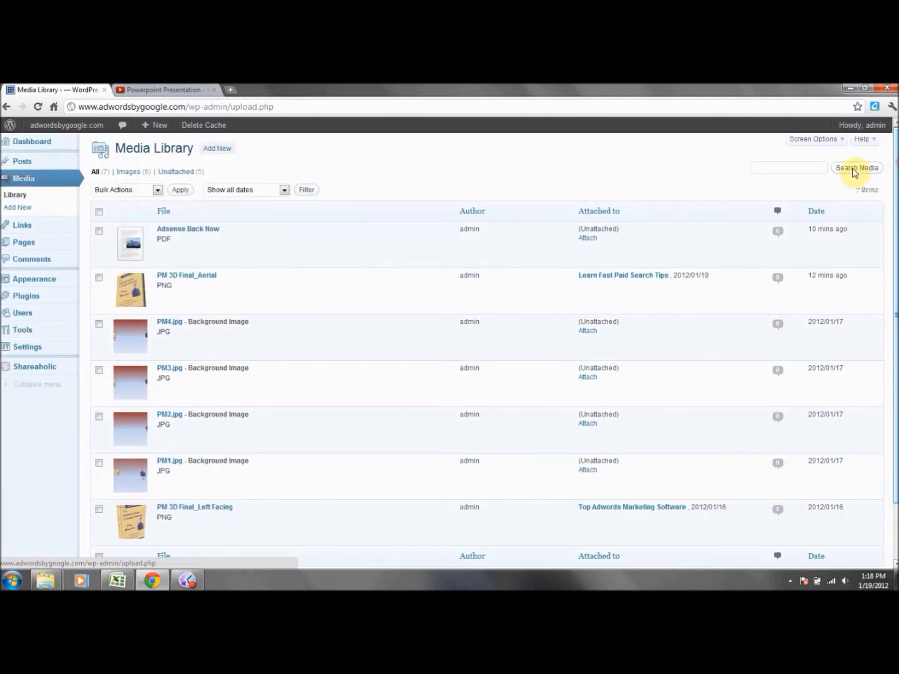
{"action": "left_click", "coordinate": [37, 143]}
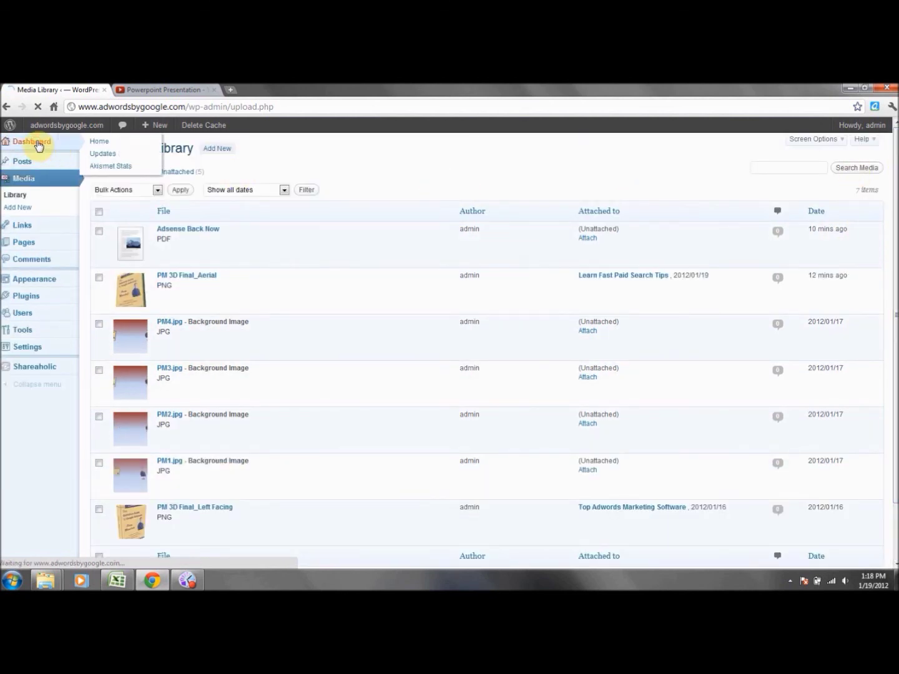